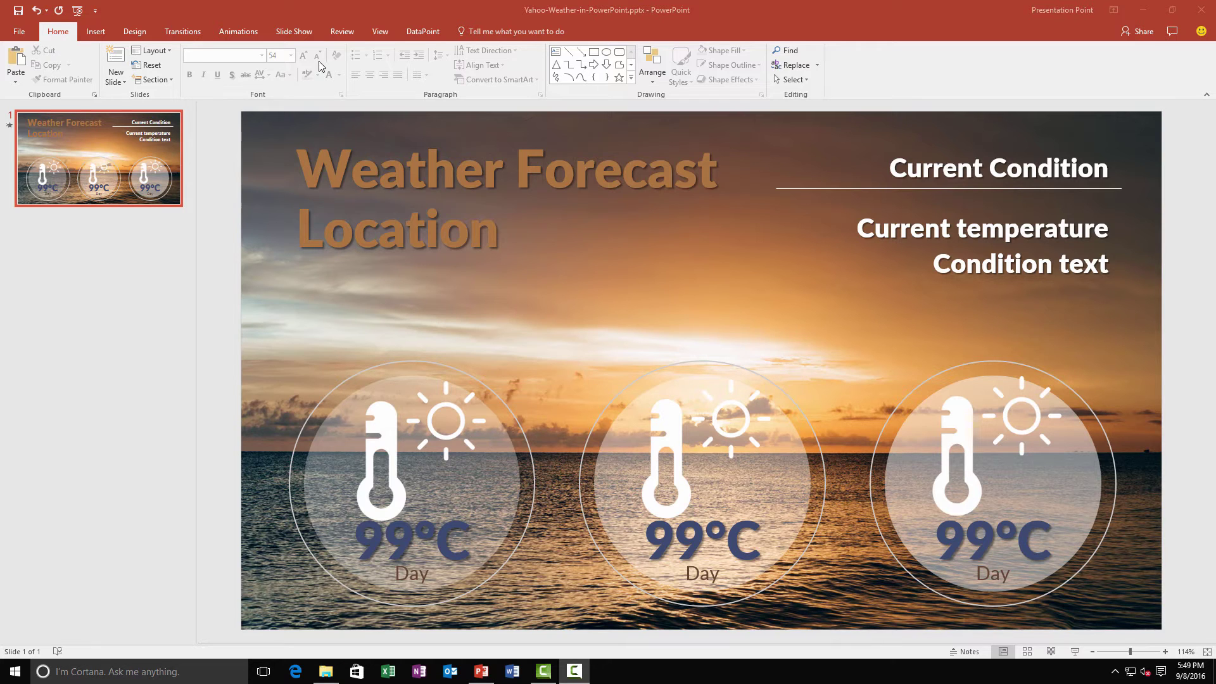
# Add a DataPoint Yahoo Weather query for Paris, France reporting temperatures in Celsius
pyautogui.click(424, 31)
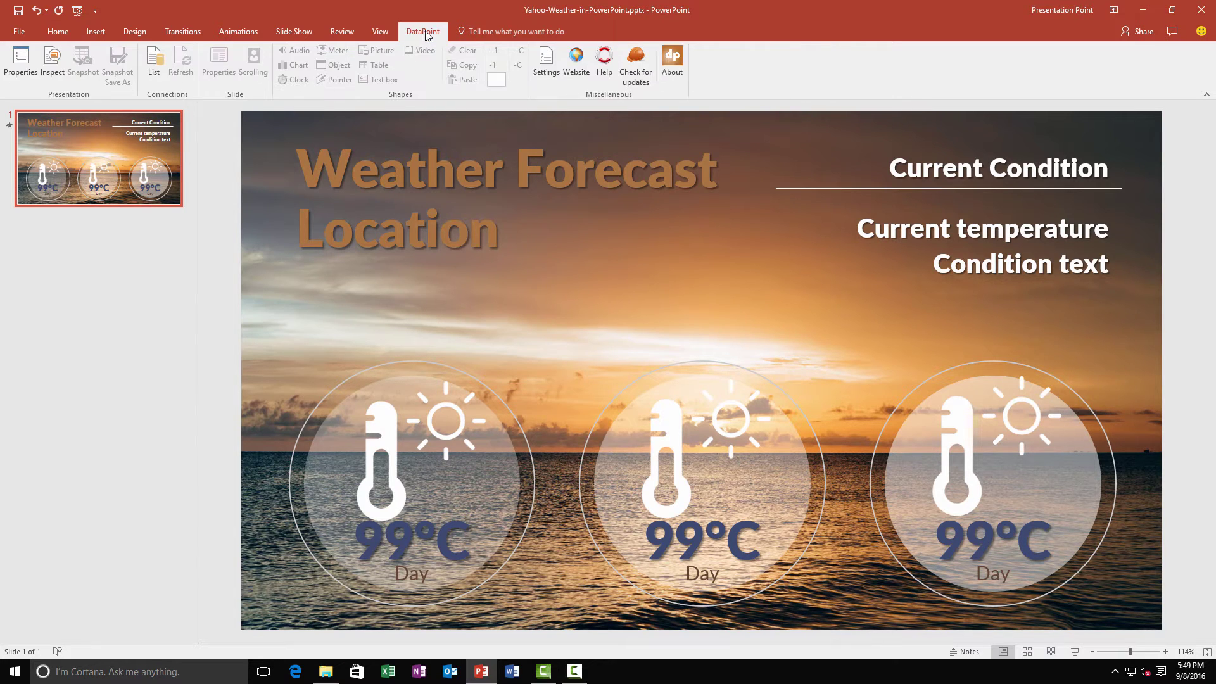
pyautogui.click(156, 66)
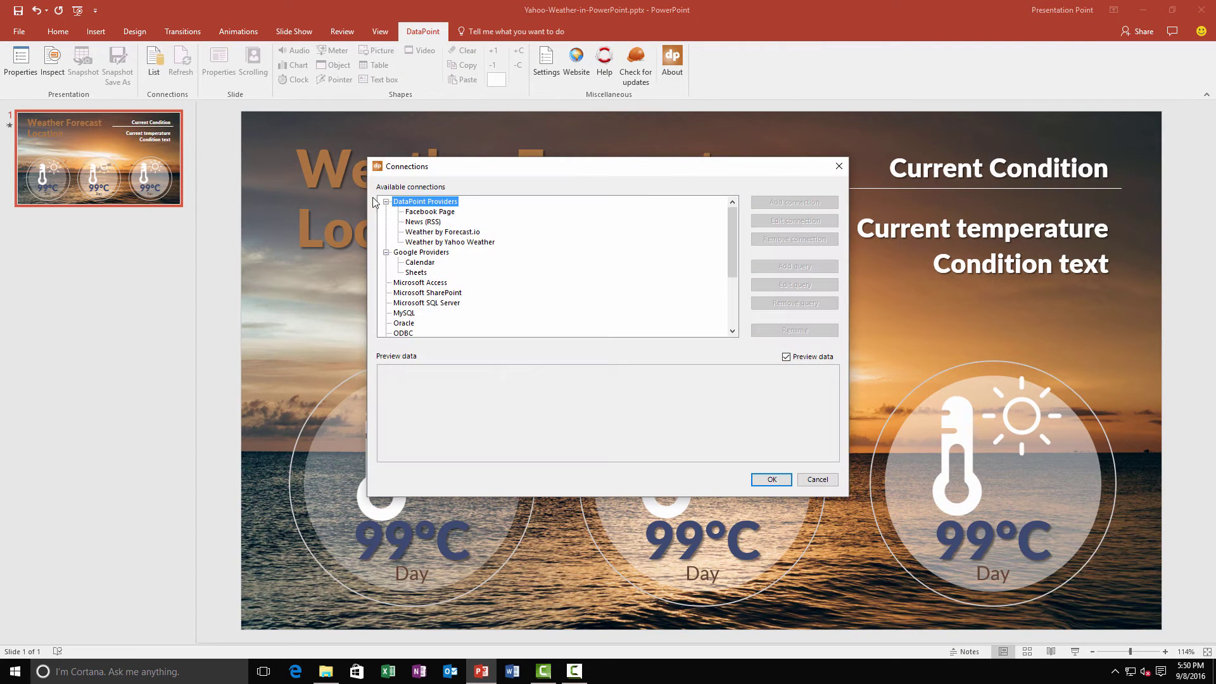
pyautogui.click(422, 244)
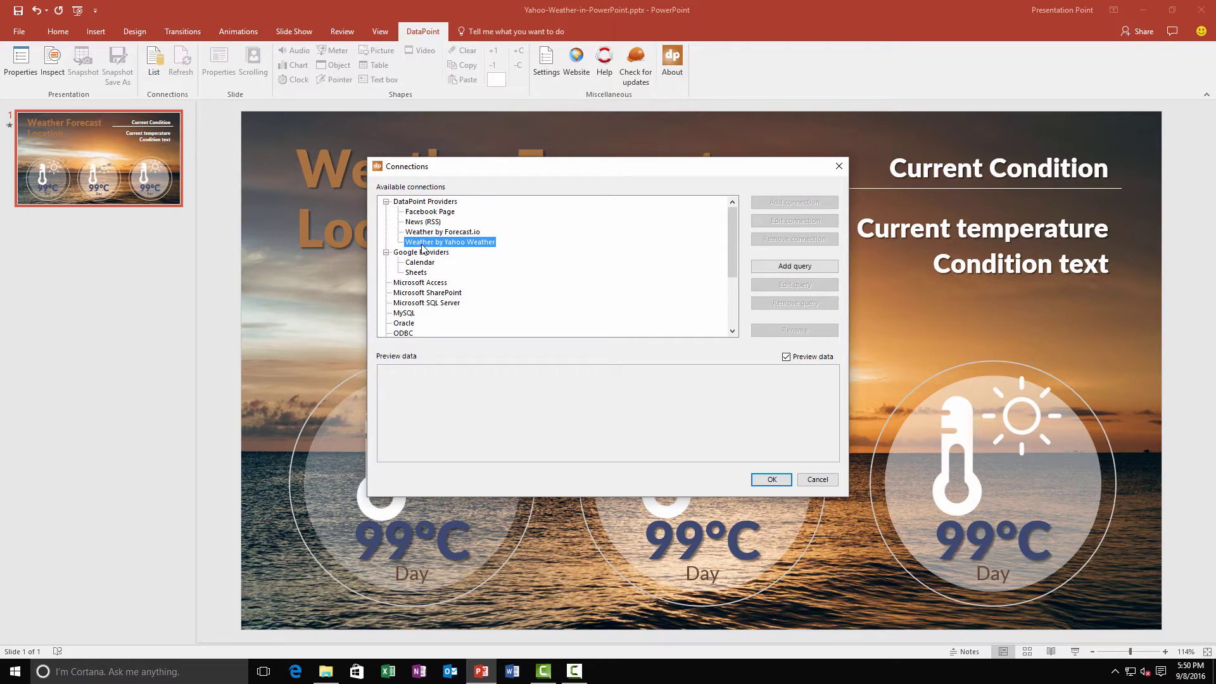
pyautogui.click(769, 269)
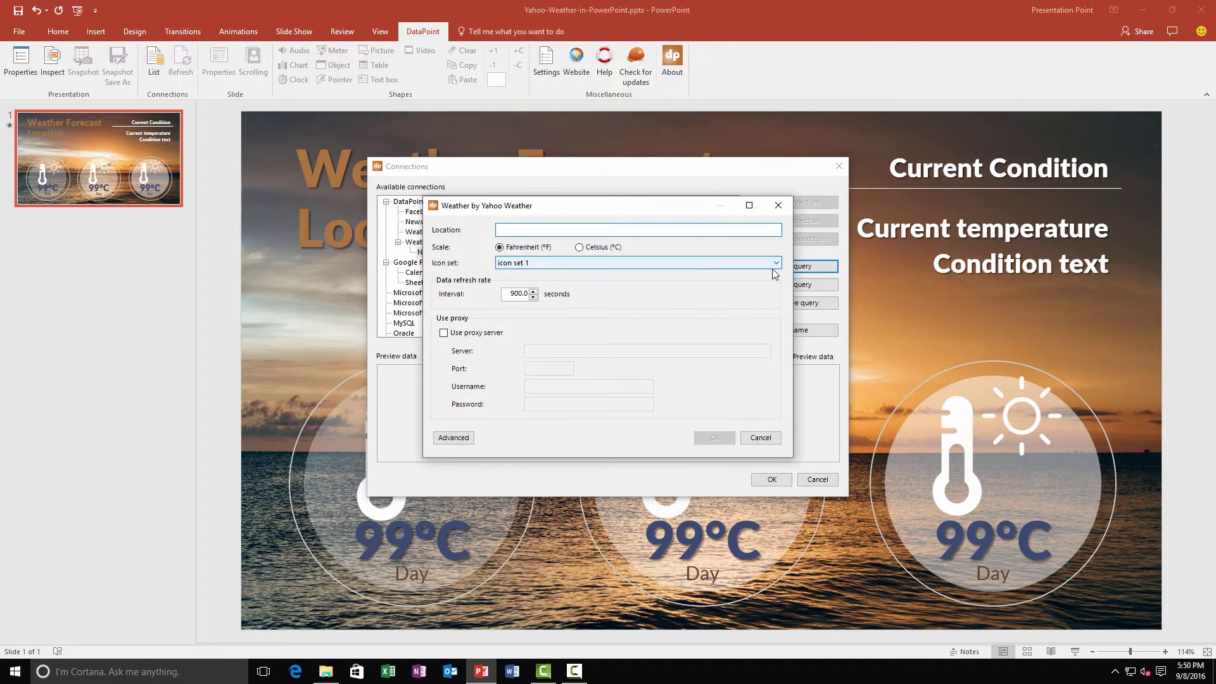
pyautogui.write('Paris, France')
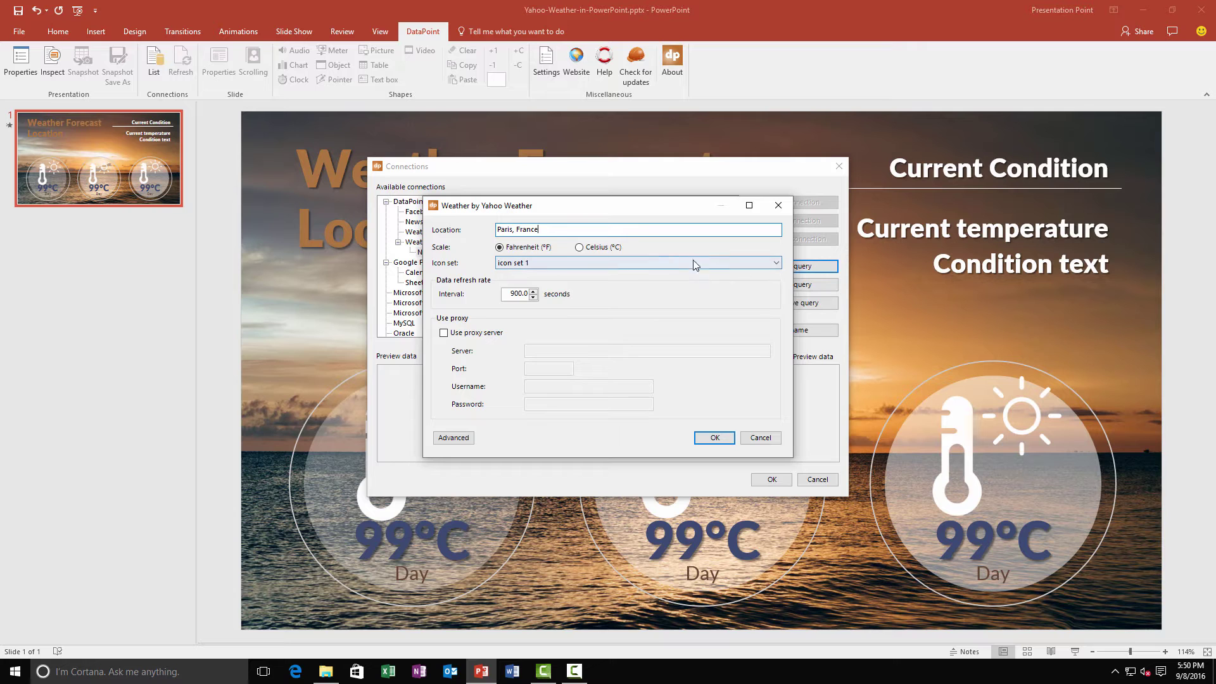
pyautogui.click(619, 247)
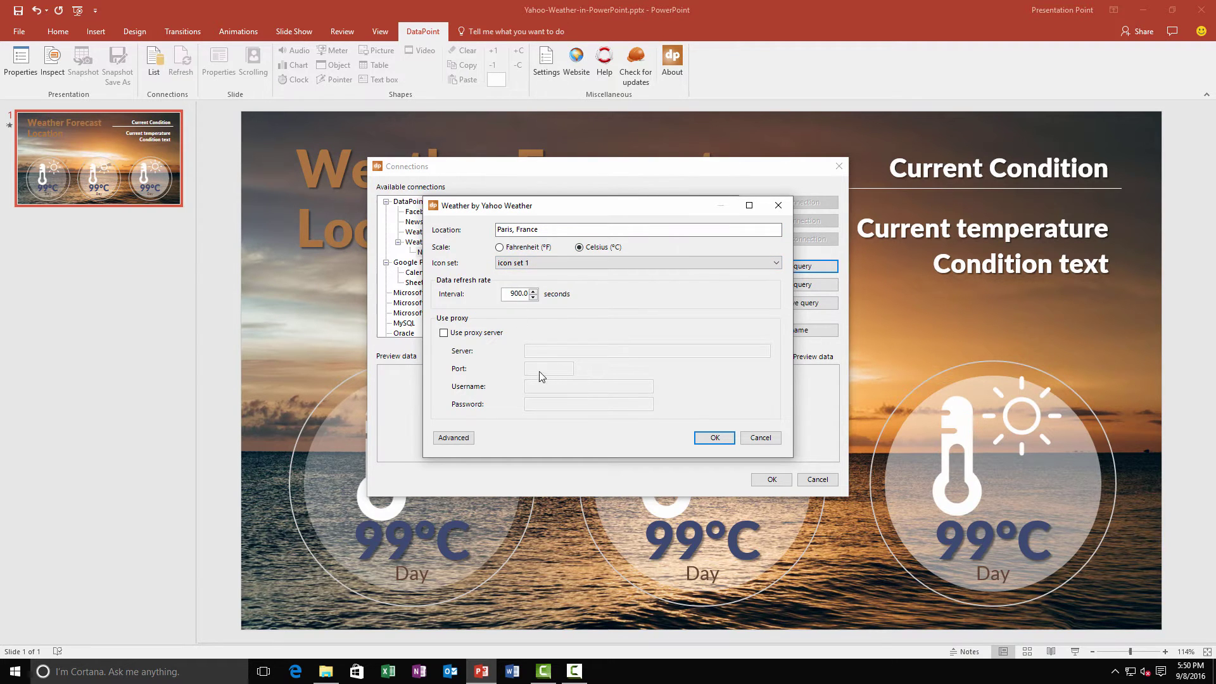
pyautogui.click(713, 437)
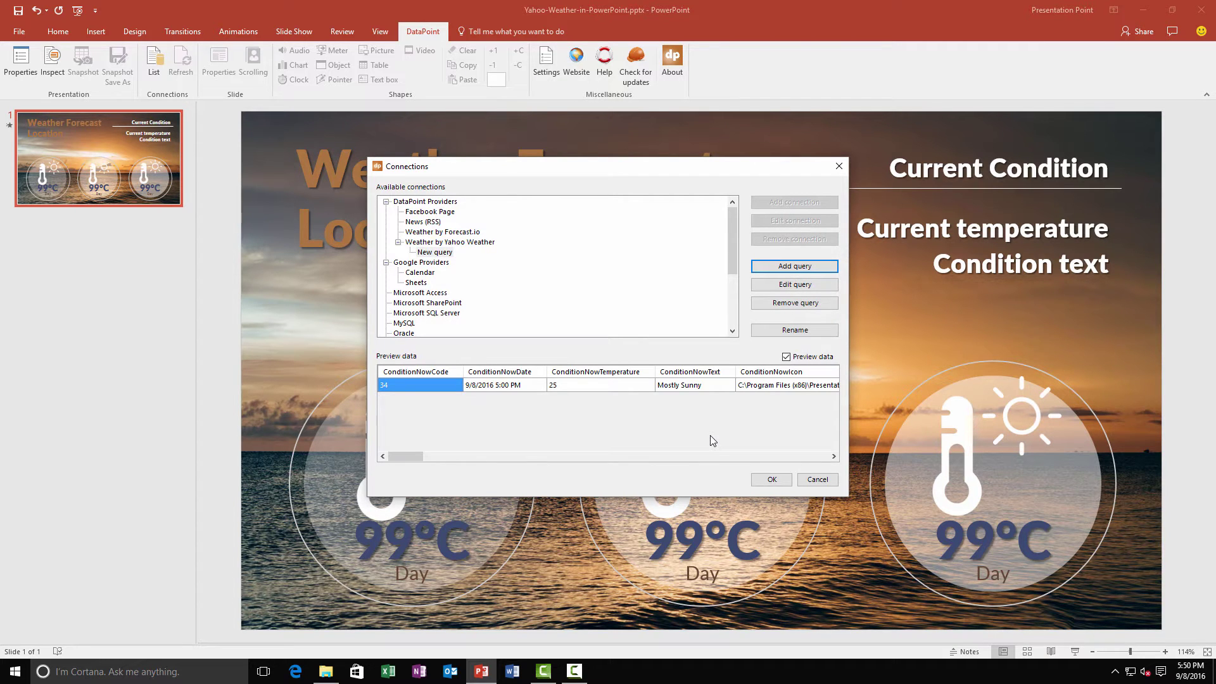
pyautogui.click(756, 476)
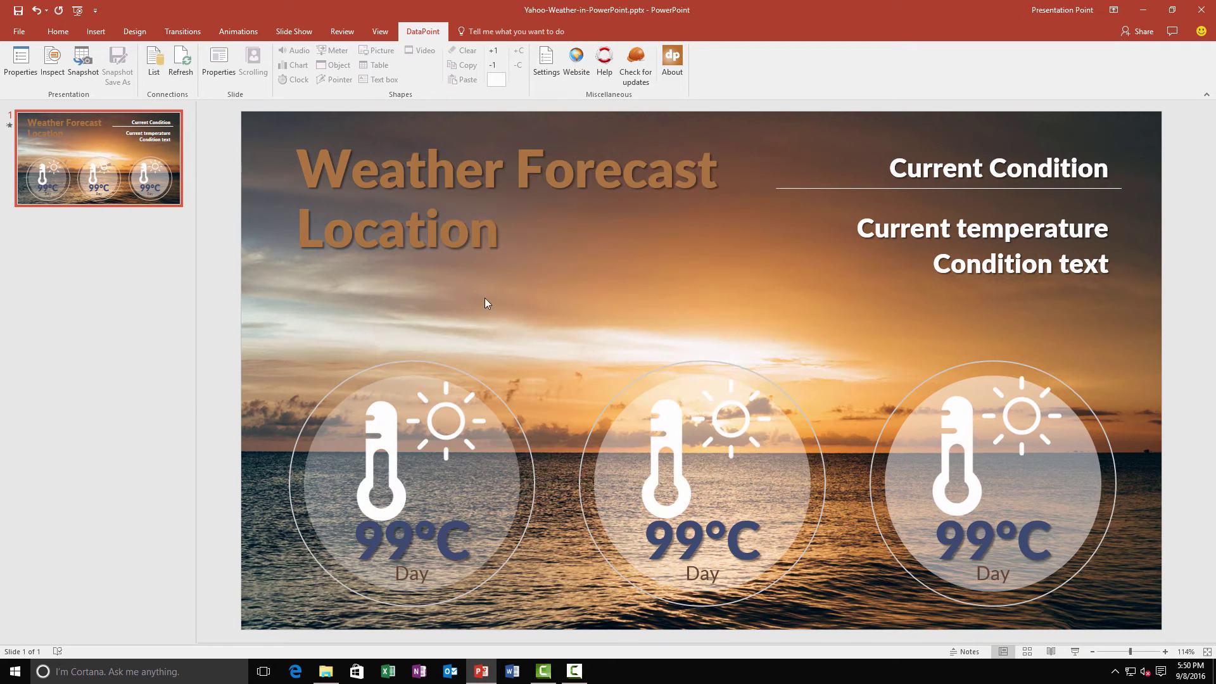
# Link the title's Location text box to the LocationCity column so it shows Paris
pyautogui.click(435, 241)
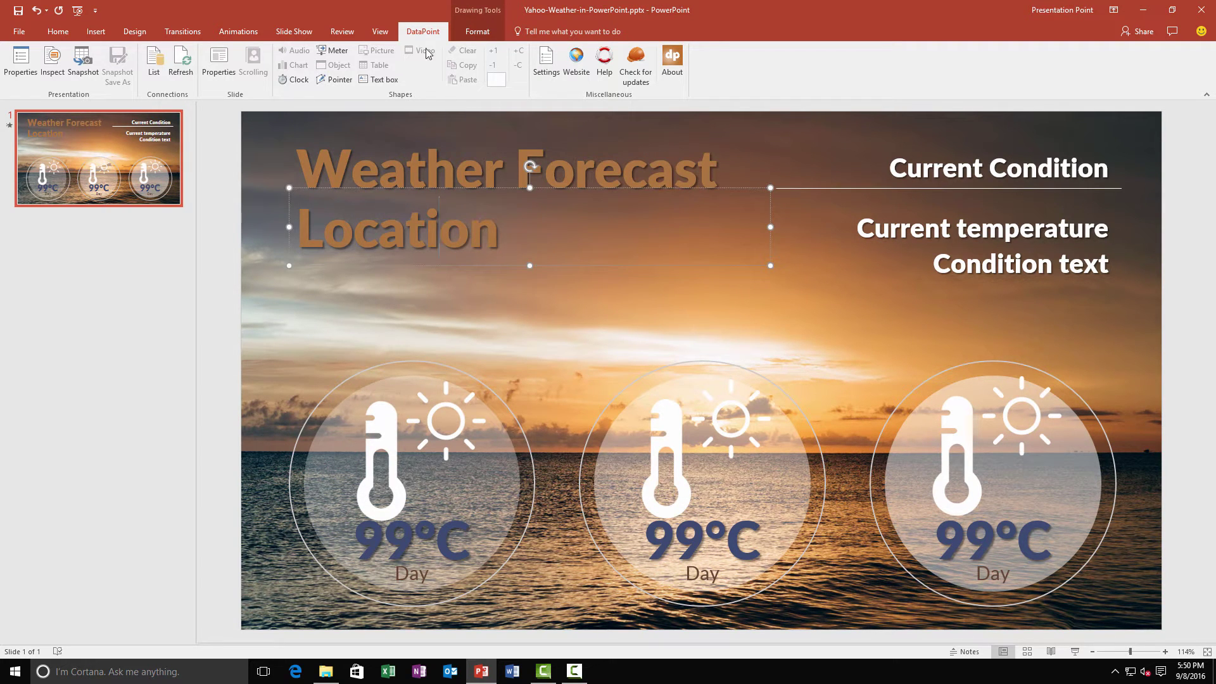
pyautogui.click(385, 81)
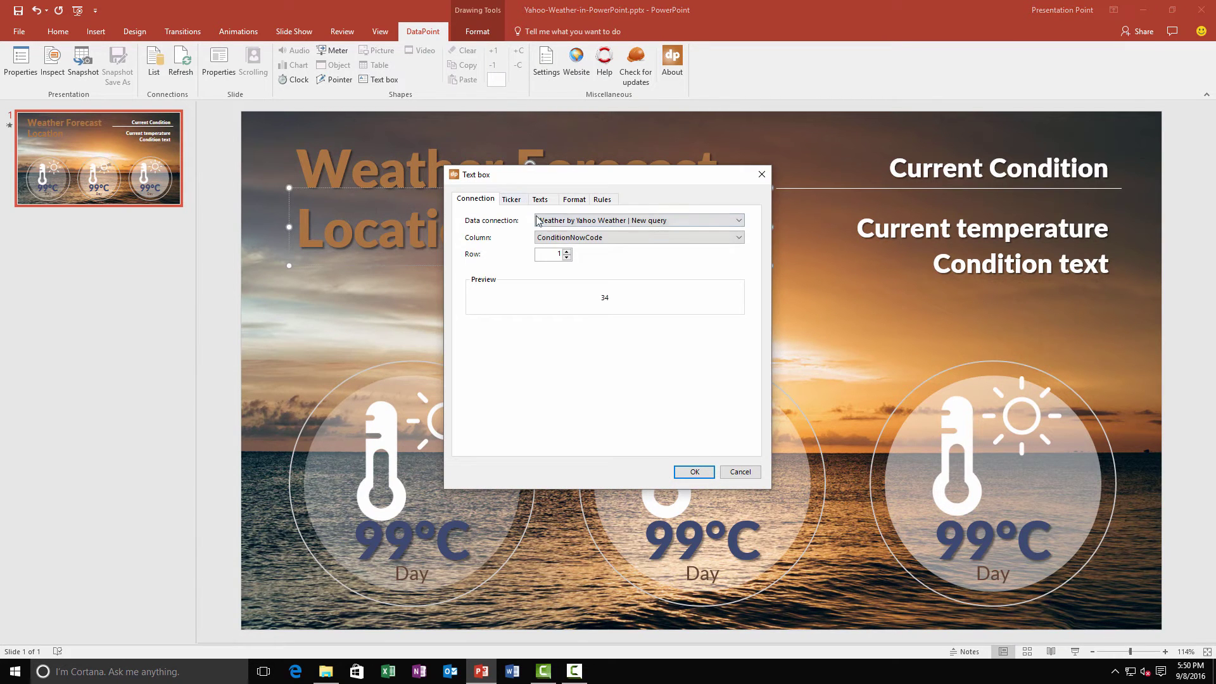
pyautogui.click(553, 239)
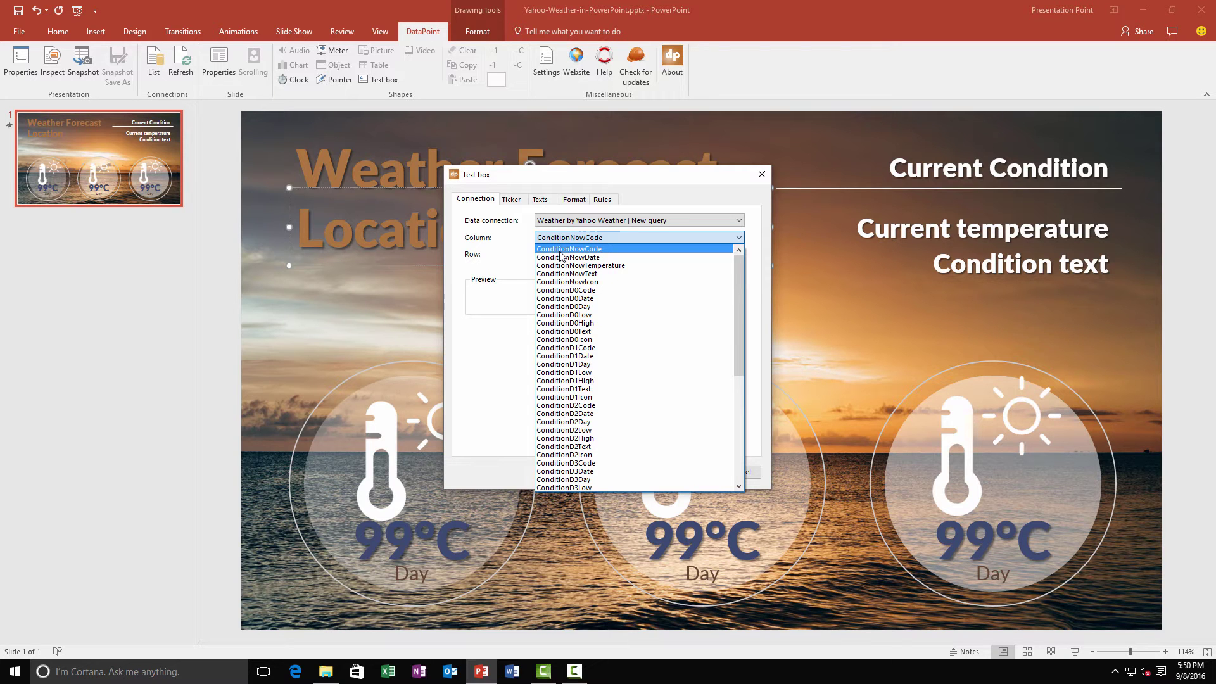
pyautogui.scroll(-10, 560, 255)
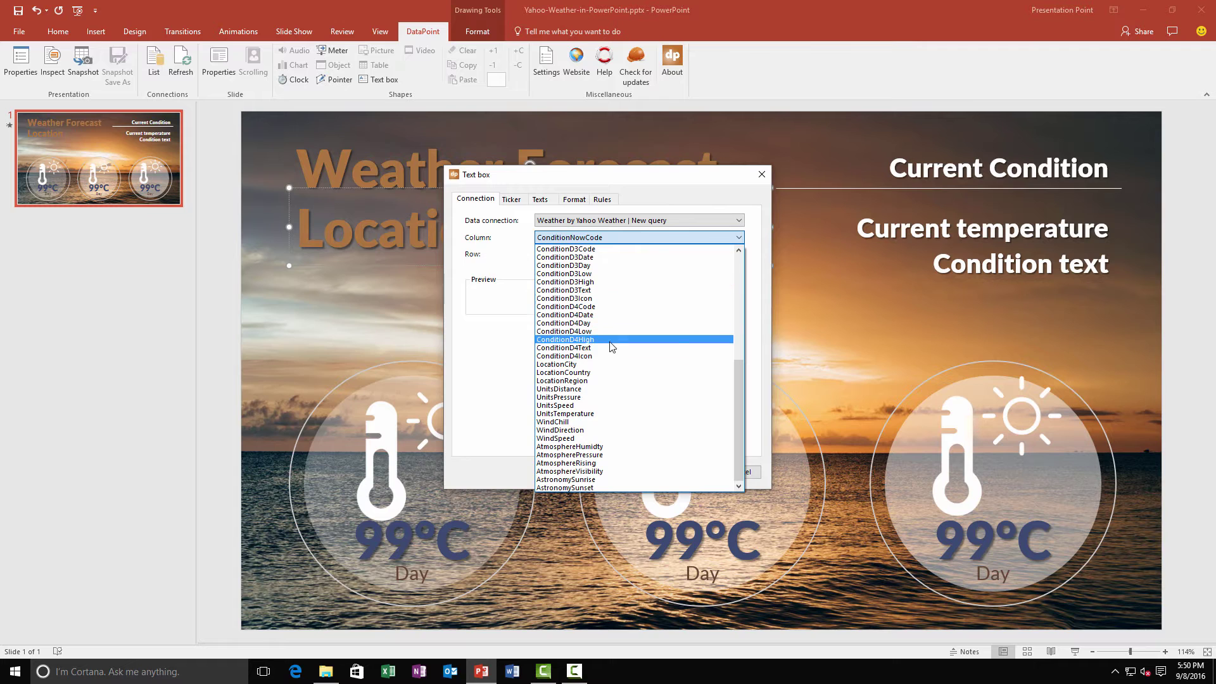
pyautogui.click(619, 364)
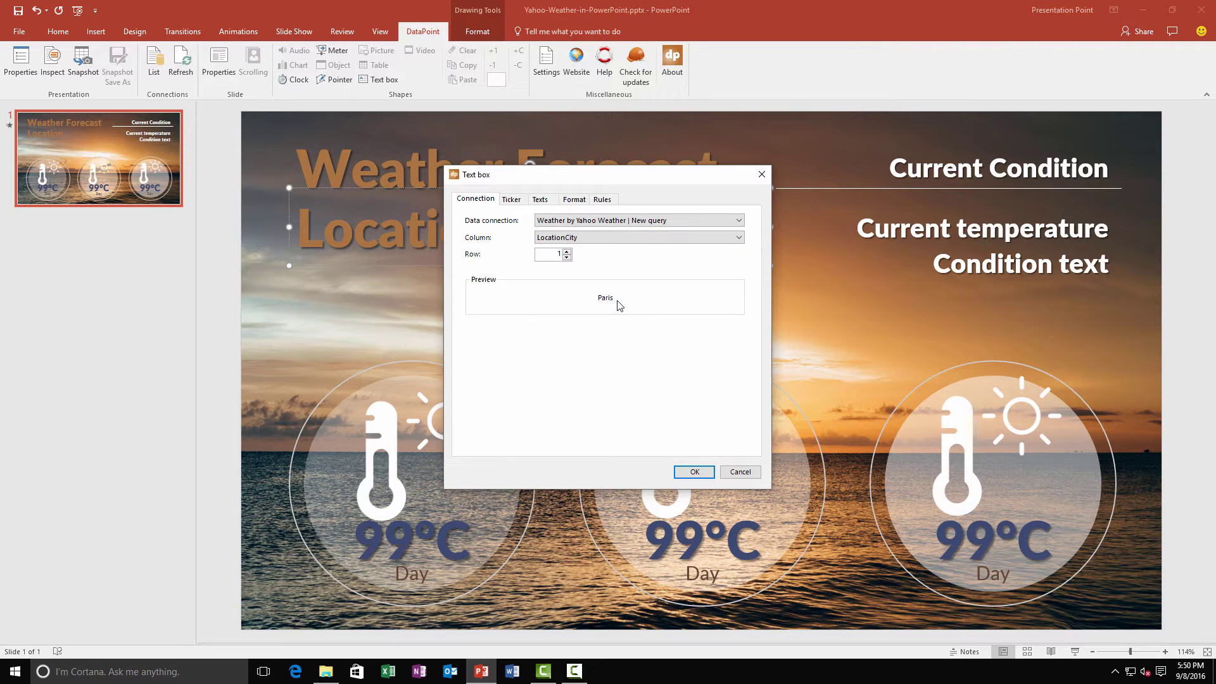
pyautogui.click(689, 472)
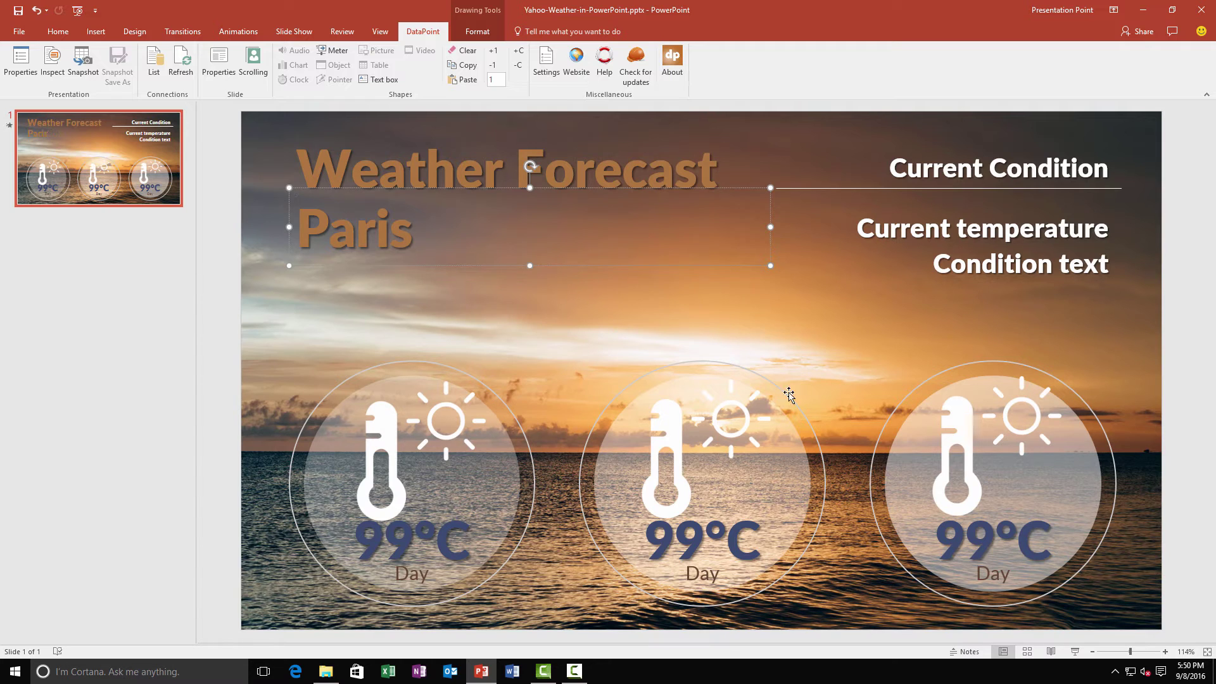
# Link the current temperature box to the current temperature column with a °C suffix, showing 25°C
pyautogui.click(887, 240)
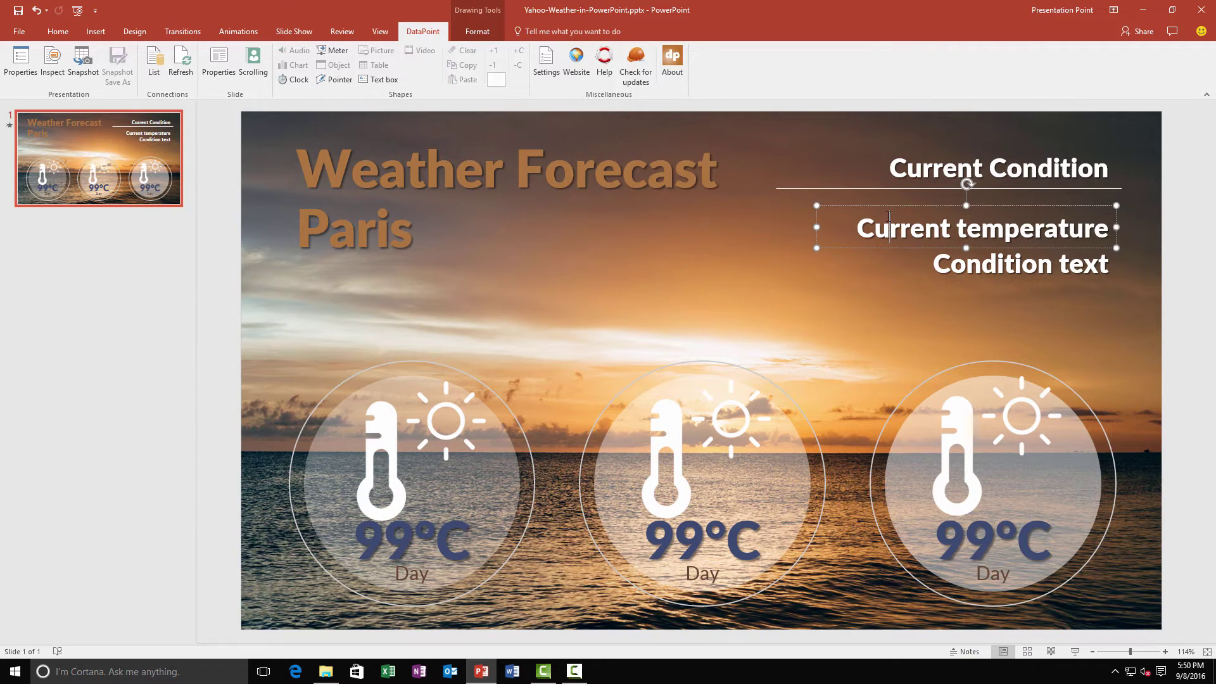
pyautogui.press('Escape')
pyautogui.click(386, 79)
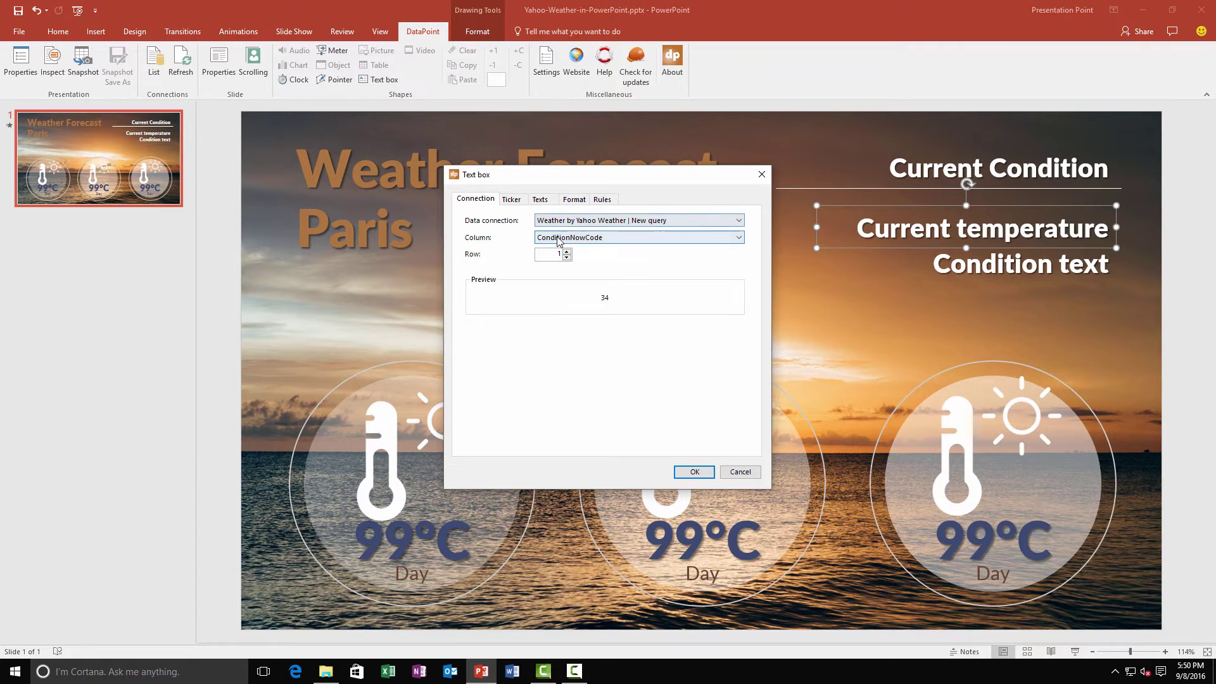
pyautogui.click(559, 239)
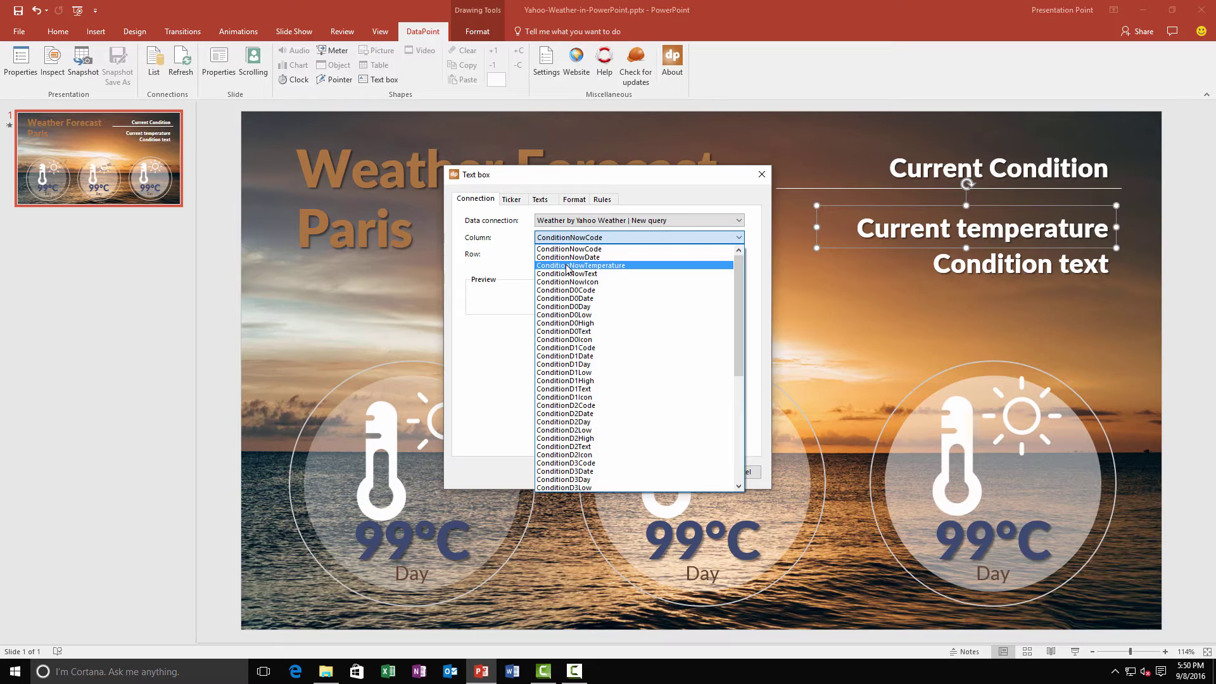
pyautogui.click(568, 266)
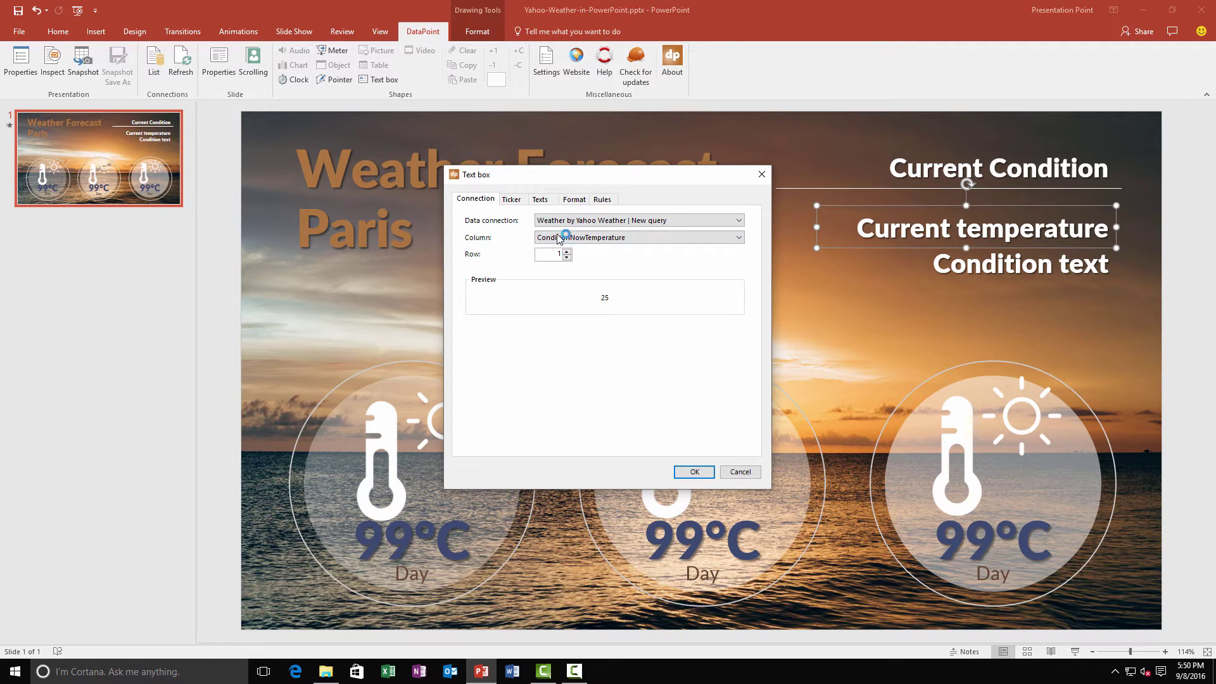
pyautogui.click(540, 200)
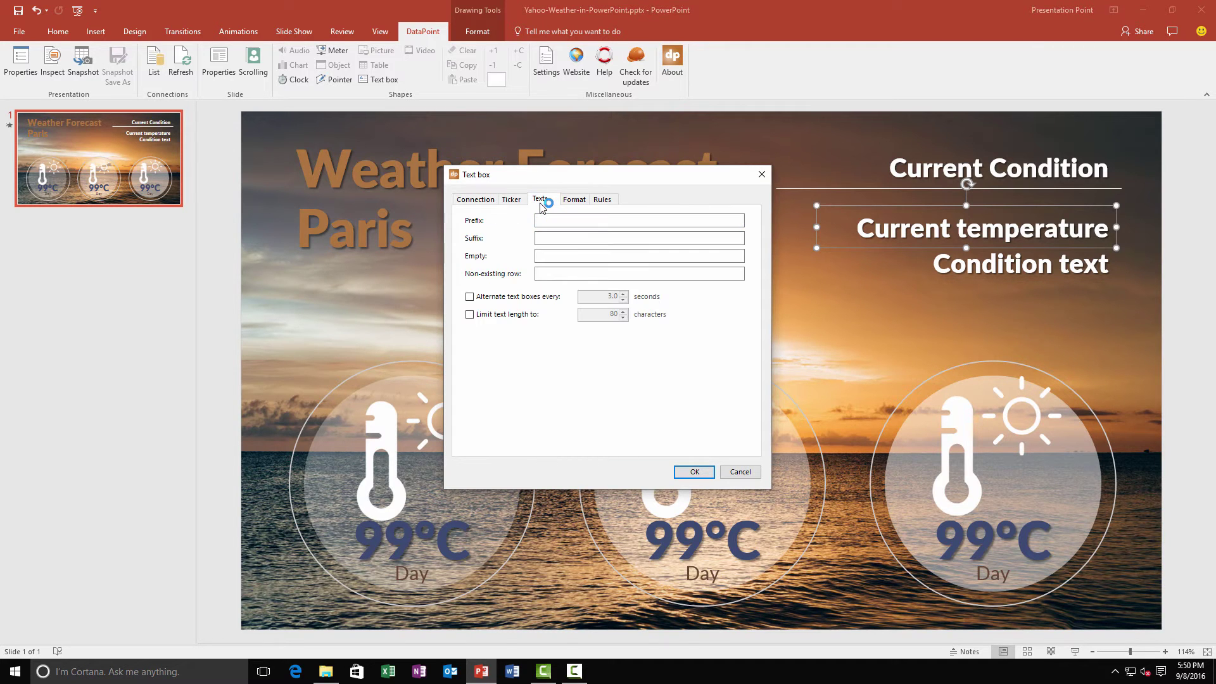
pyautogui.click(551, 237)
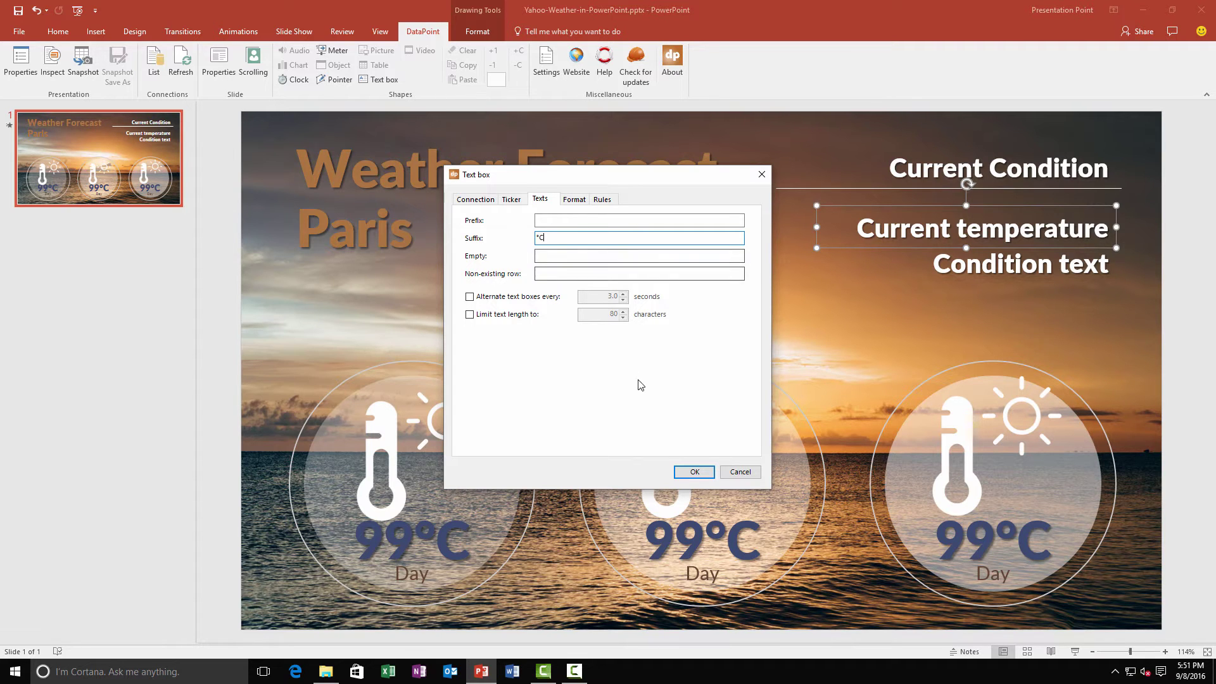
pyautogui.click(693, 472)
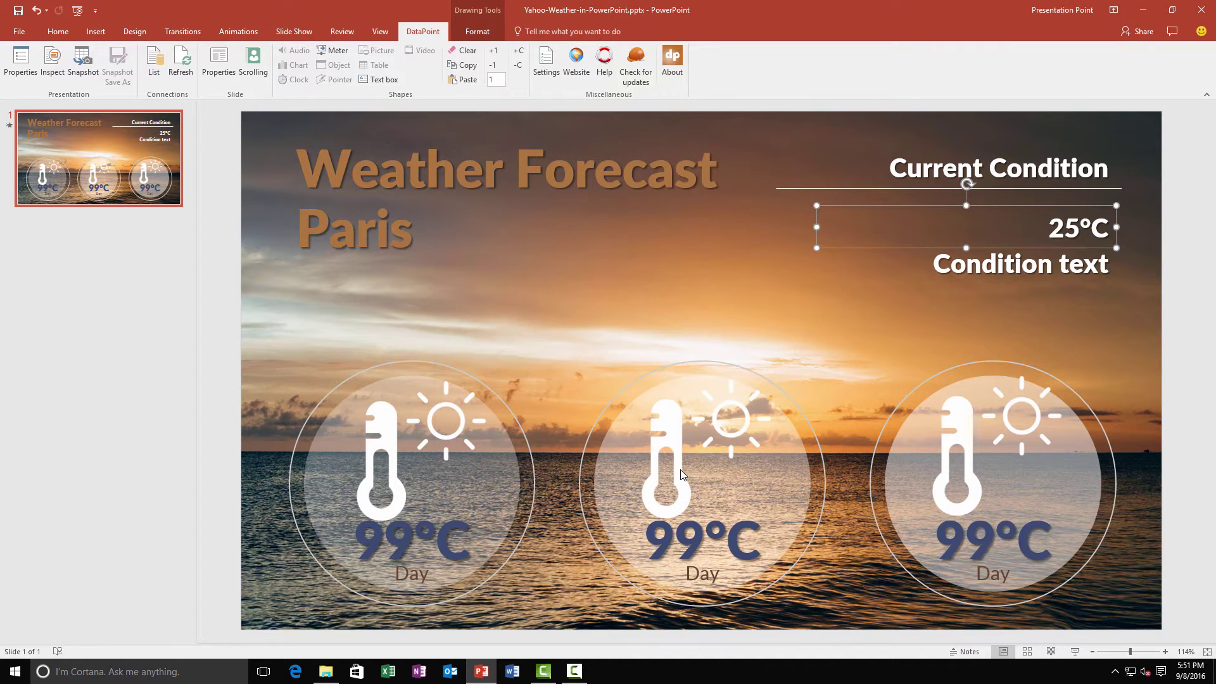
# Link the condition text box to ConditionNowText so it reads Mostly Sunny
pyautogui.click(950, 264)
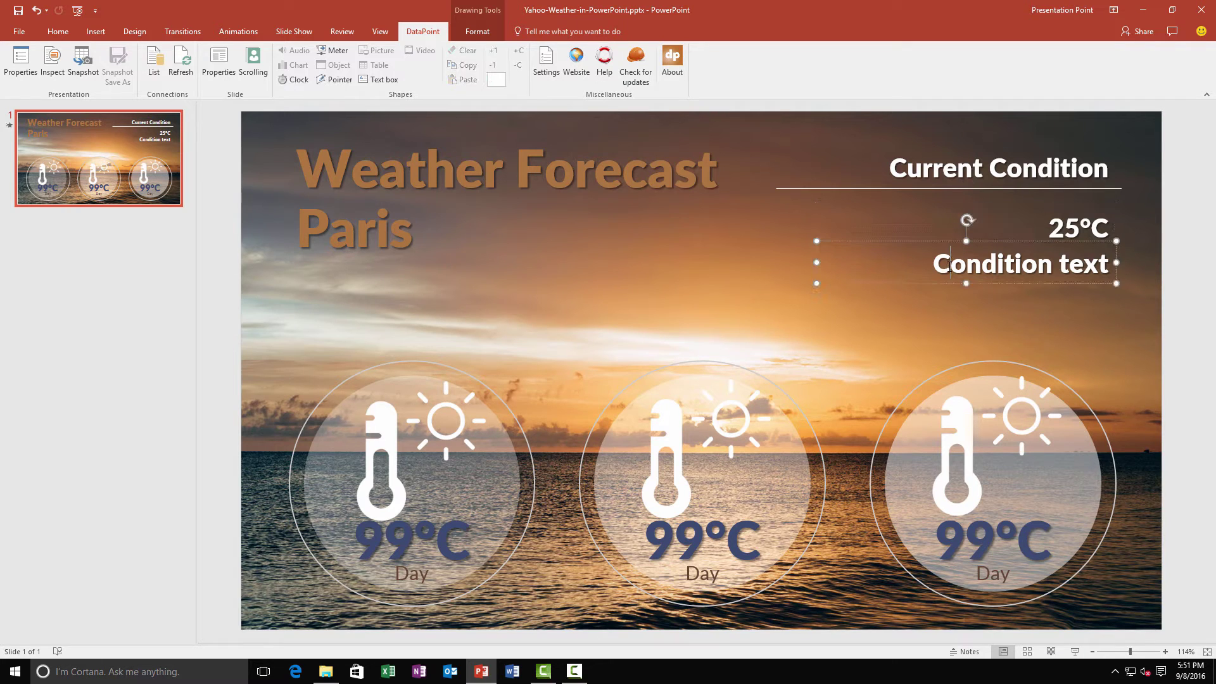
pyautogui.click(382, 79)
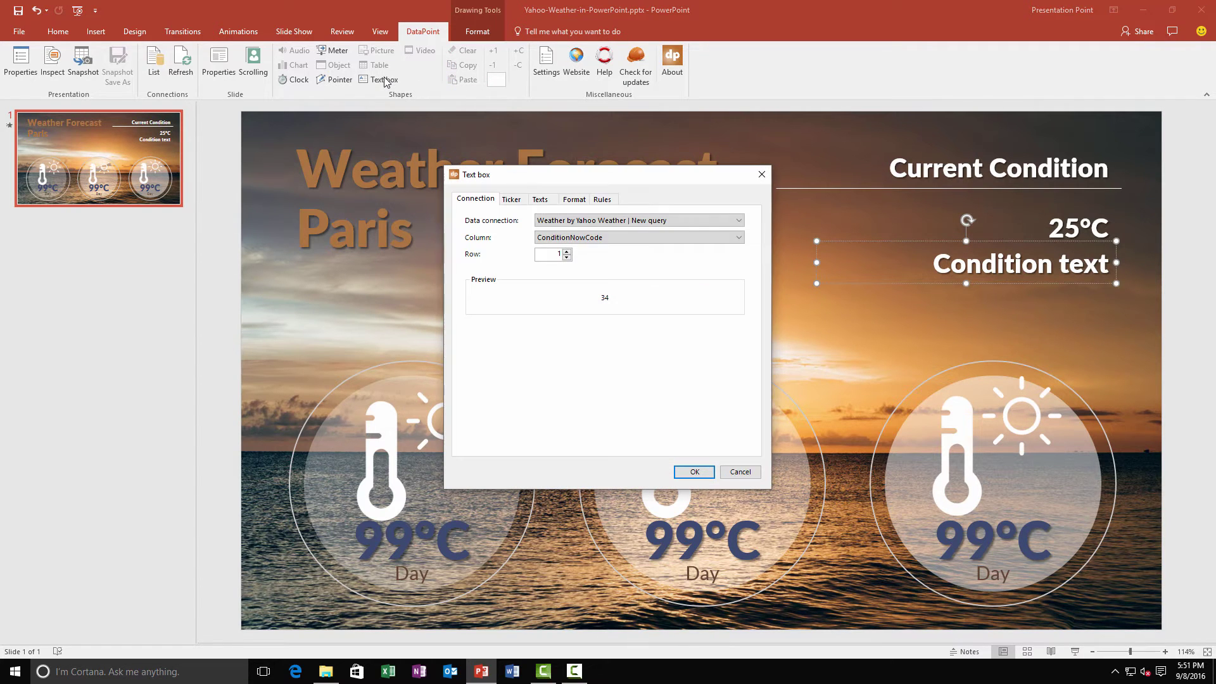
pyautogui.click(553, 237)
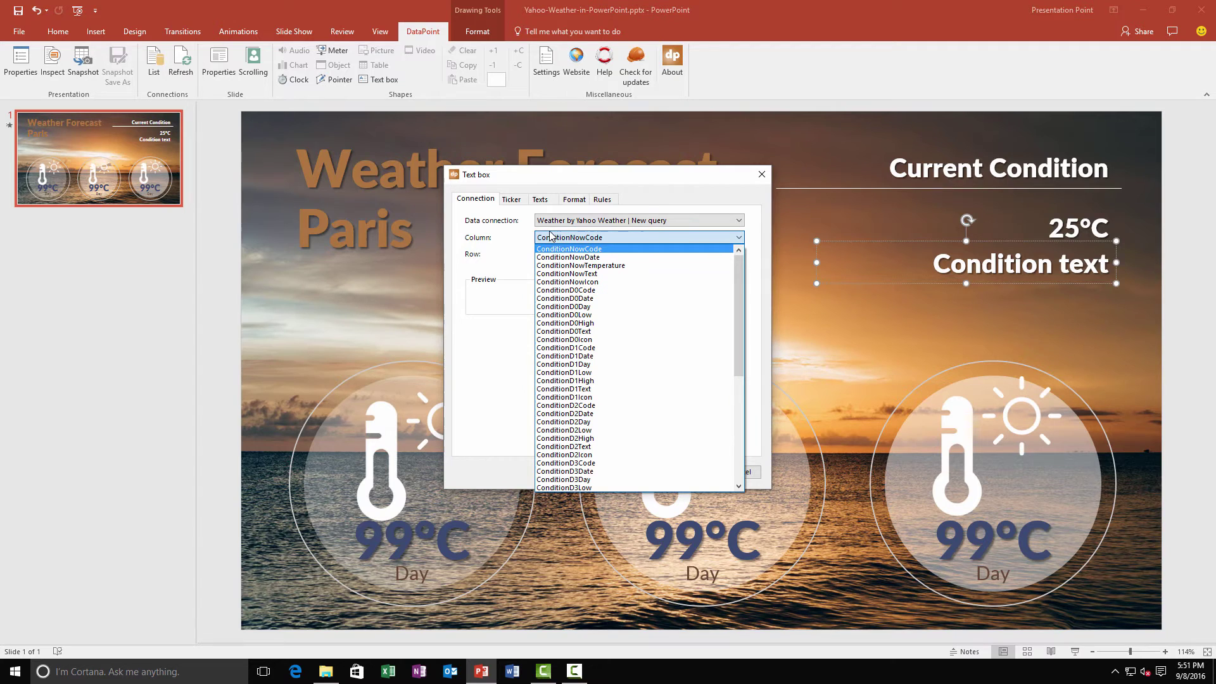
pyautogui.click(566, 274)
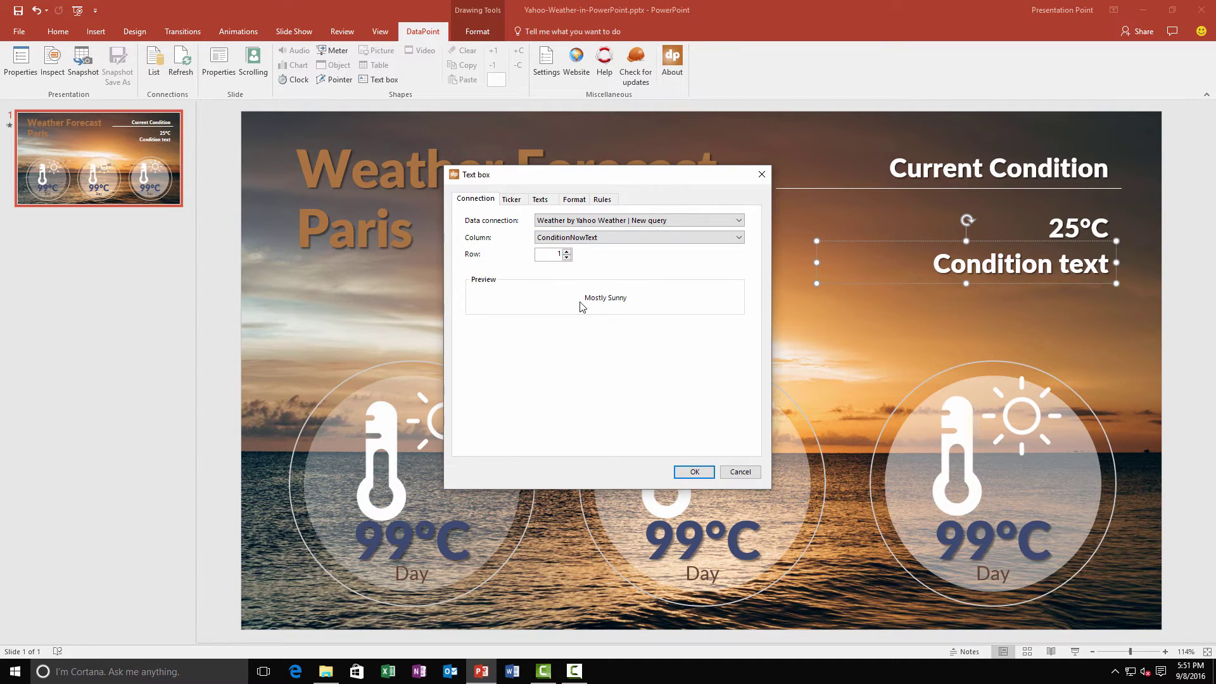
pyautogui.click(684, 470)
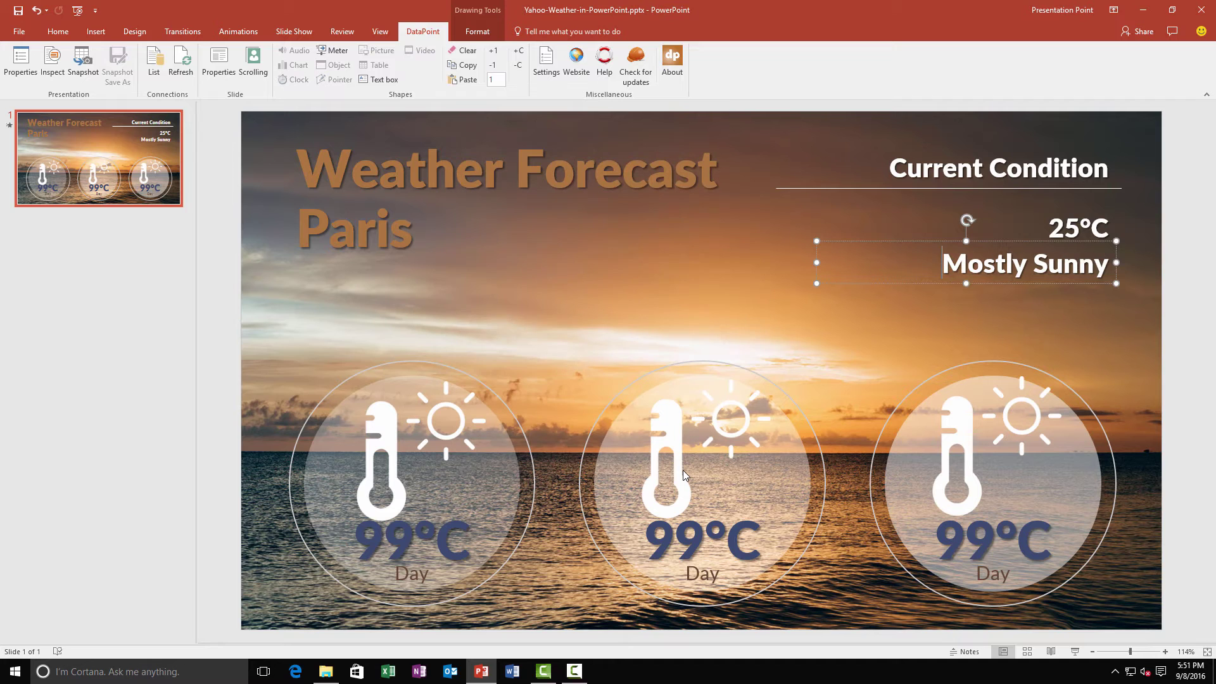
# Link the left and middle Day labels to ConditionD1Day and ConditionD2Day, showing Fri and Sat
pyautogui.click(403, 570)
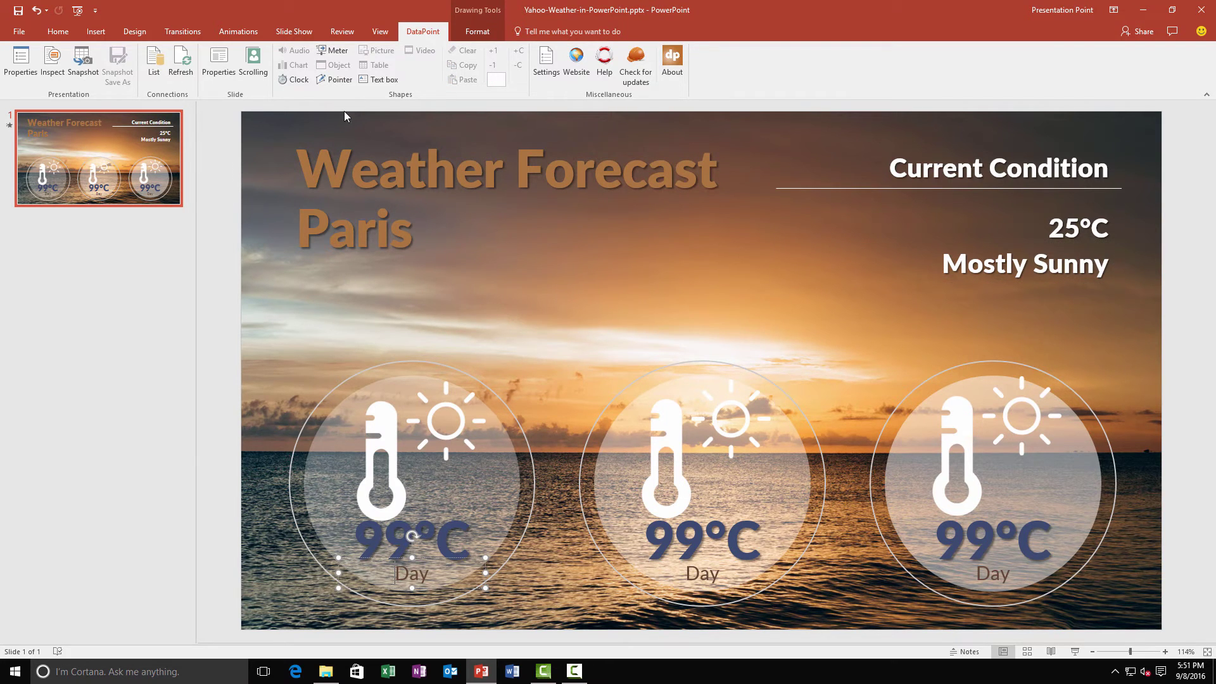
pyautogui.click(371, 79)
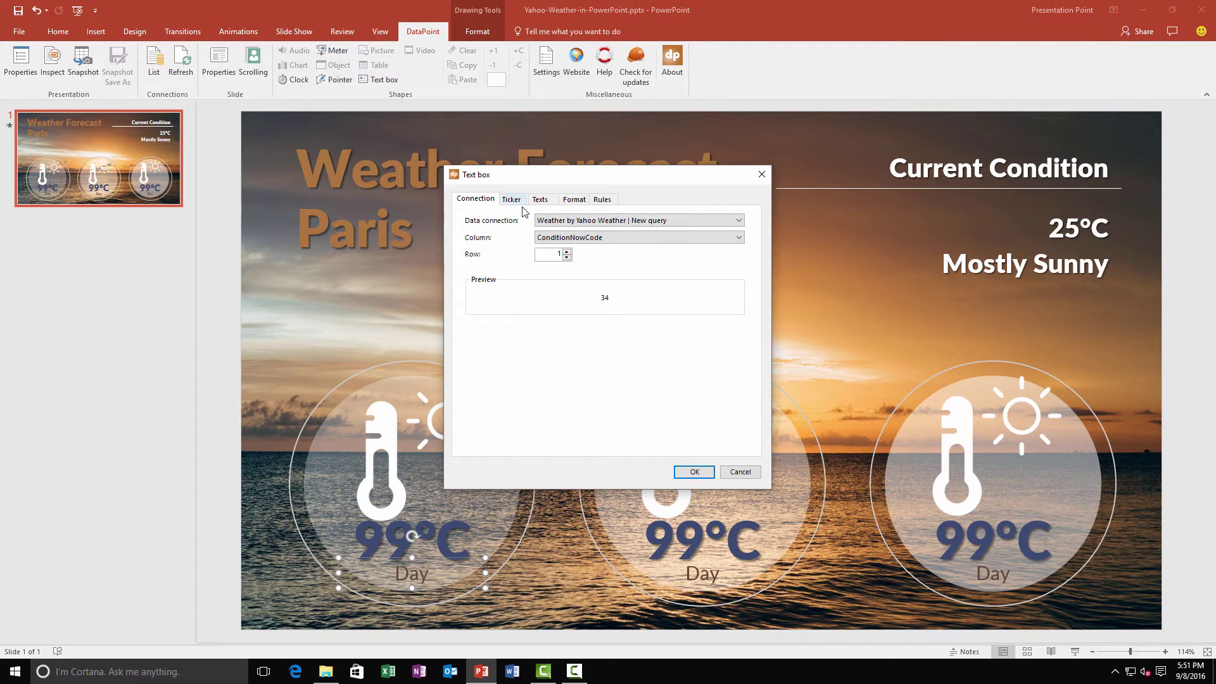
pyautogui.click(543, 237)
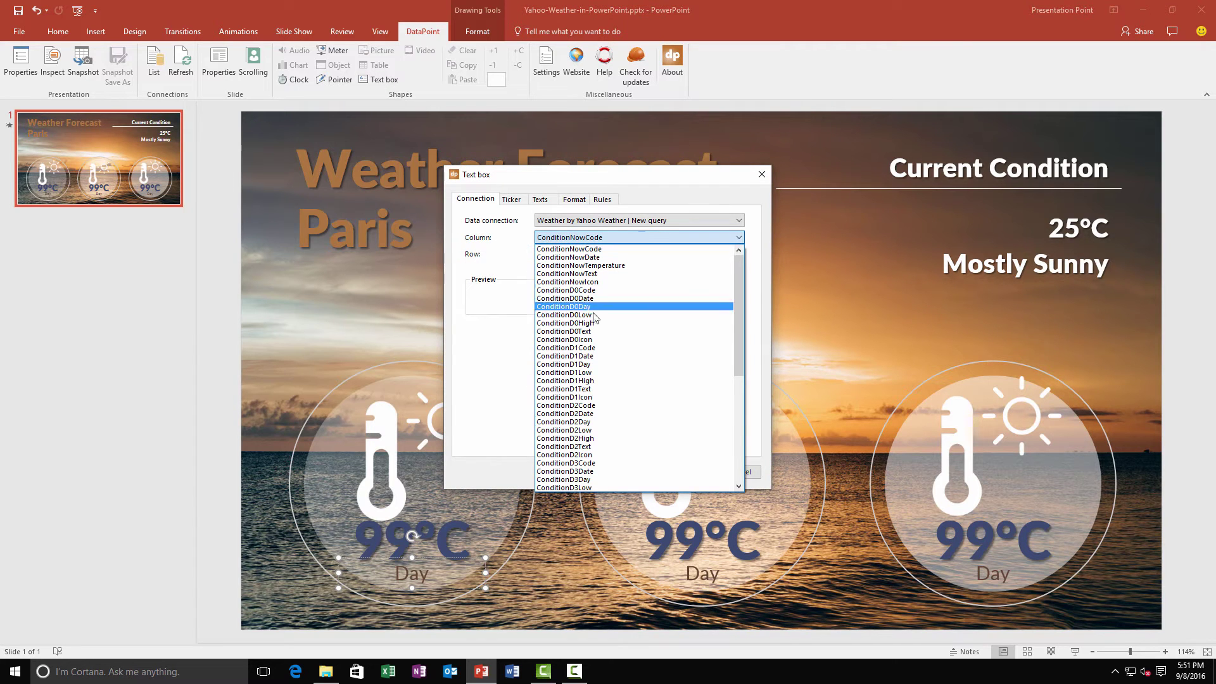
pyautogui.click(608, 364)
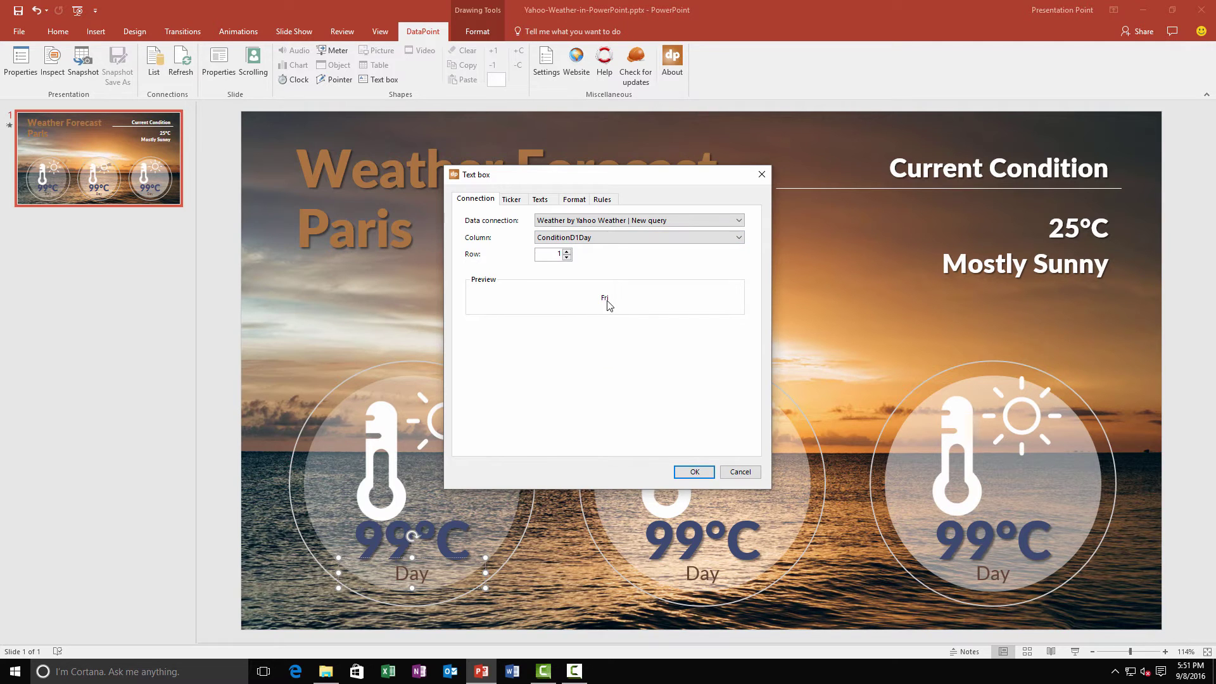
pyautogui.click(690, 472)
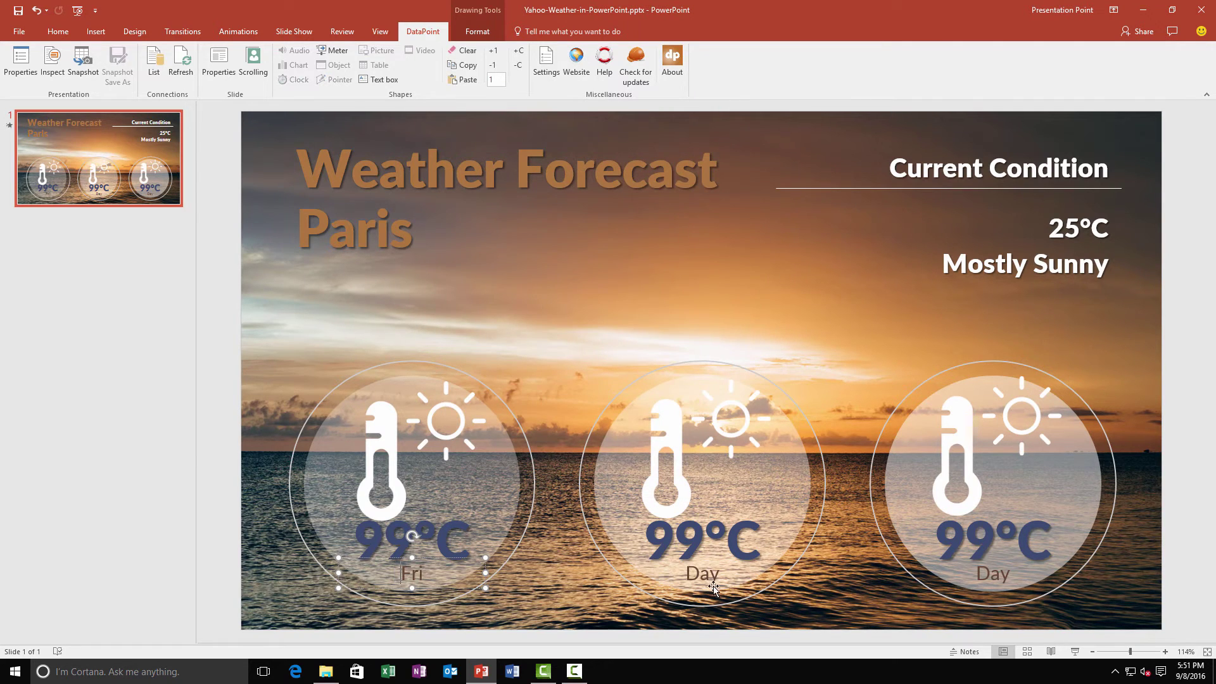
pyautogui.click(709, 566)
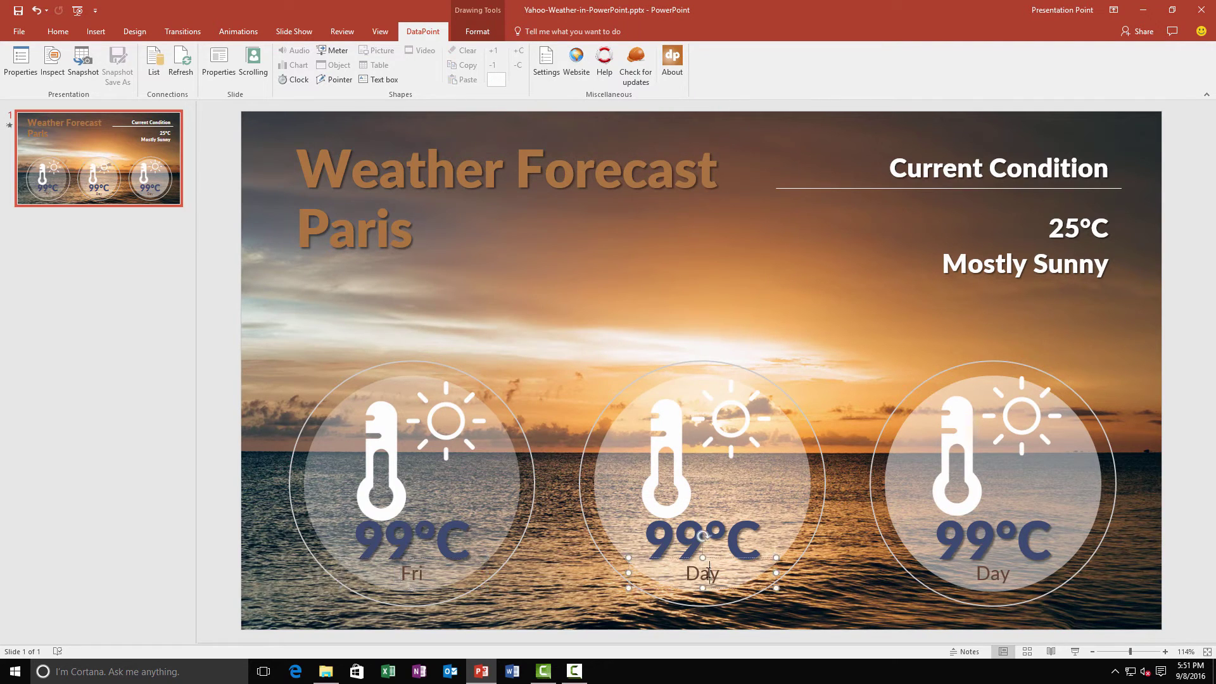
pyautogui.click(379, 79)
pyautogui.click(589, 238)
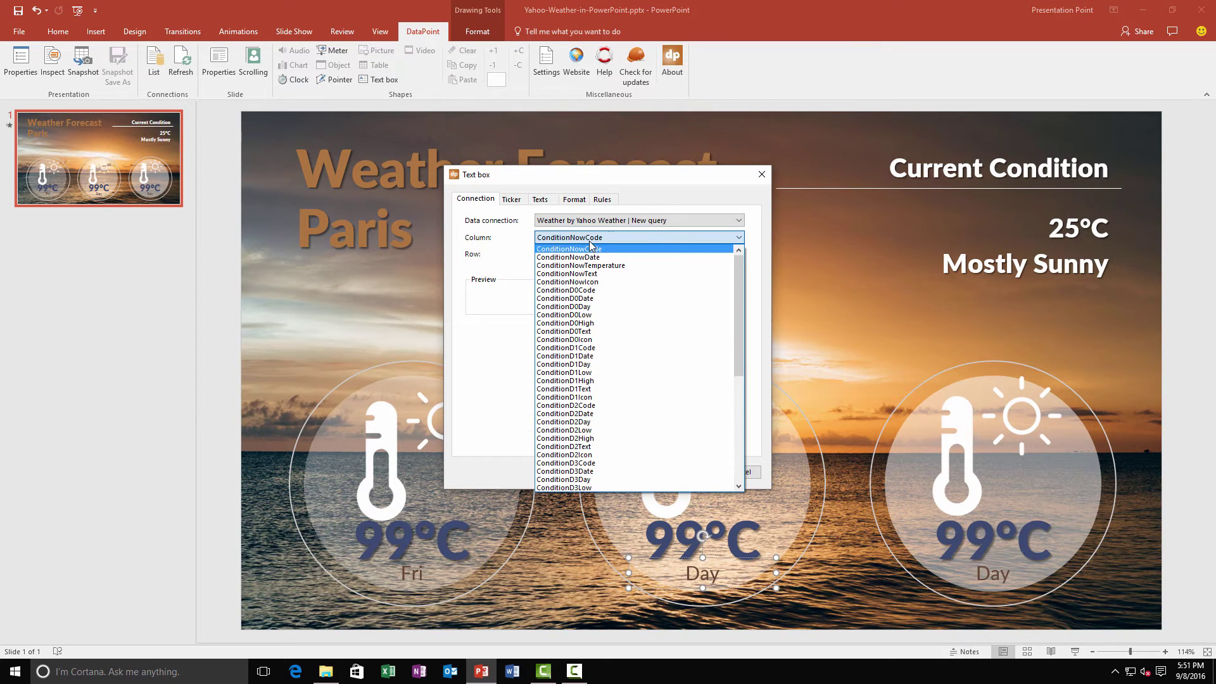
pyautogui.click(605, 422)
pyautogui.click(694, 472)
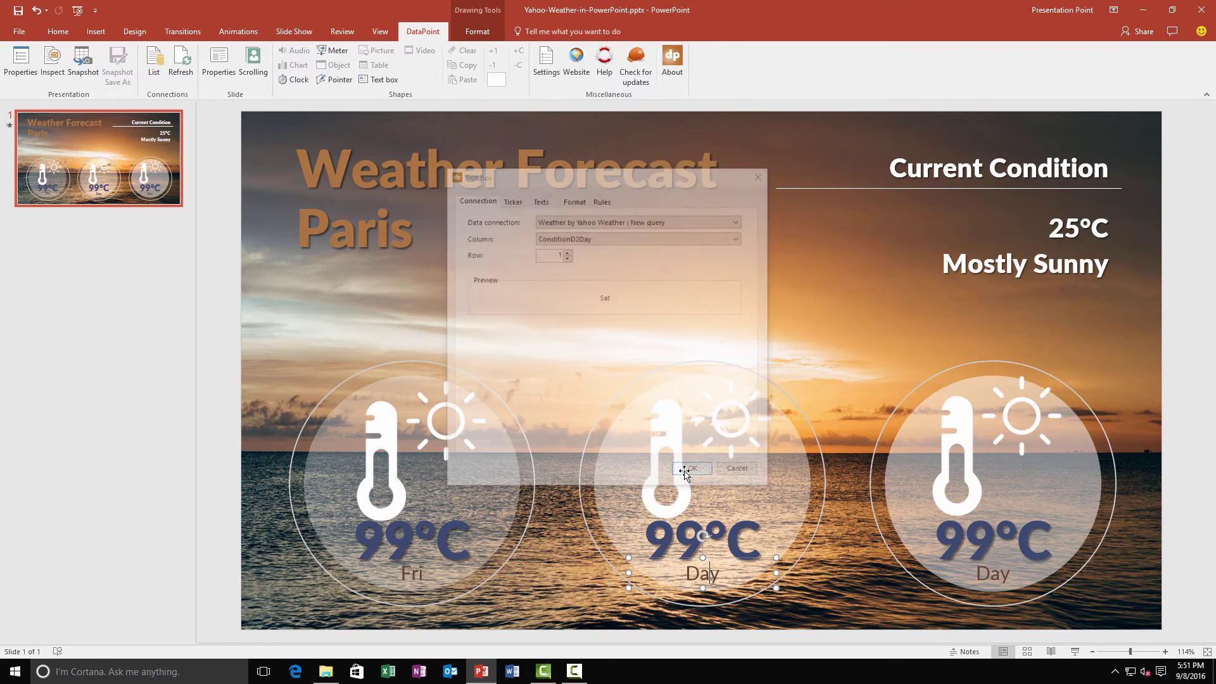
# Choose ConditionD3Day as the data column for the right forecast's Day label
pyautogui.click(980, 572)
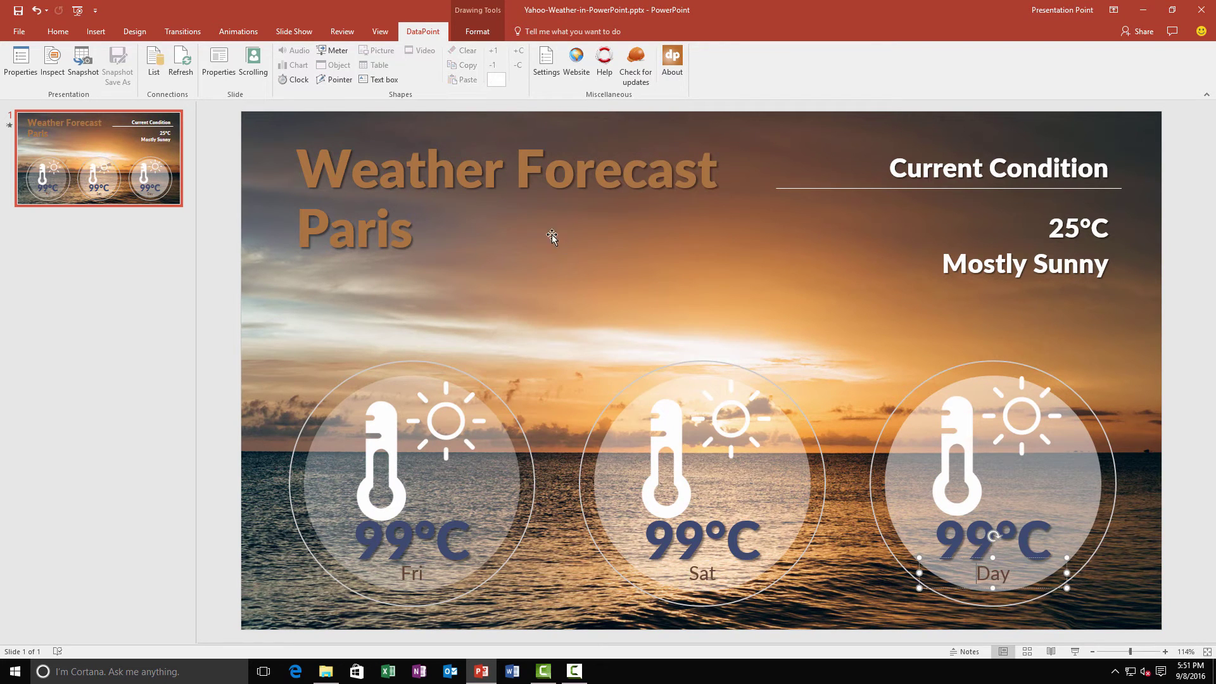
pyautogui.click(380, 79)
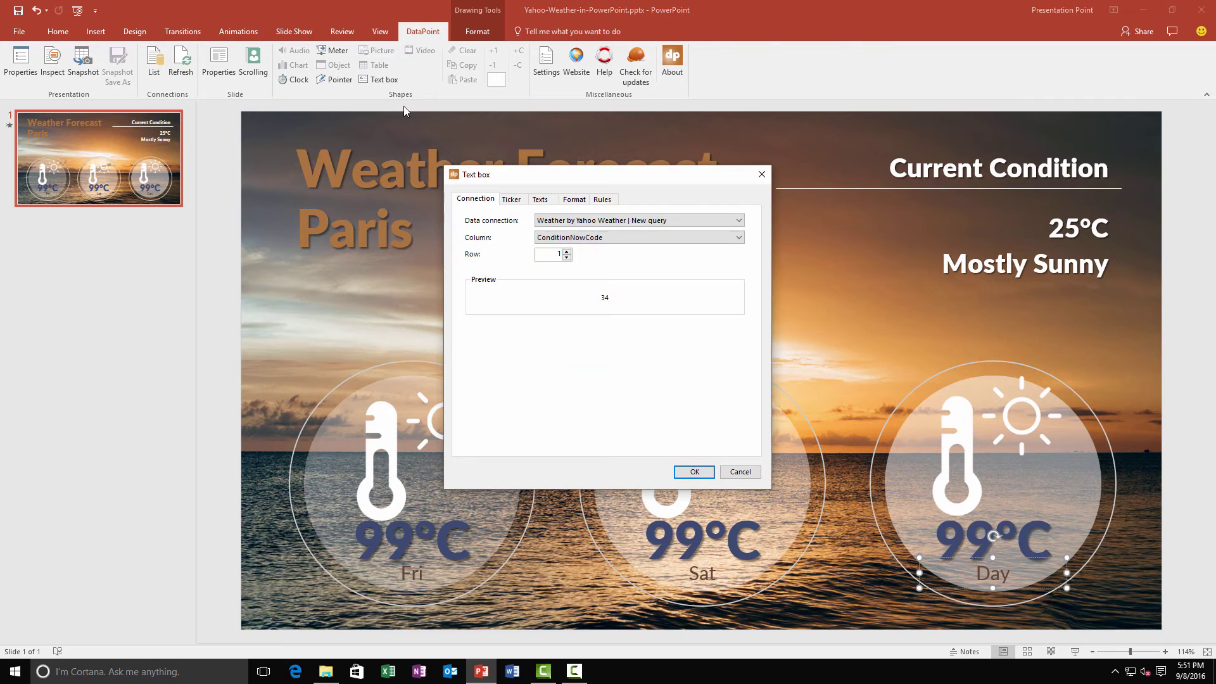
pyautogui.click(595, 237)
pyautogui.scroll(-3, 594, 399)
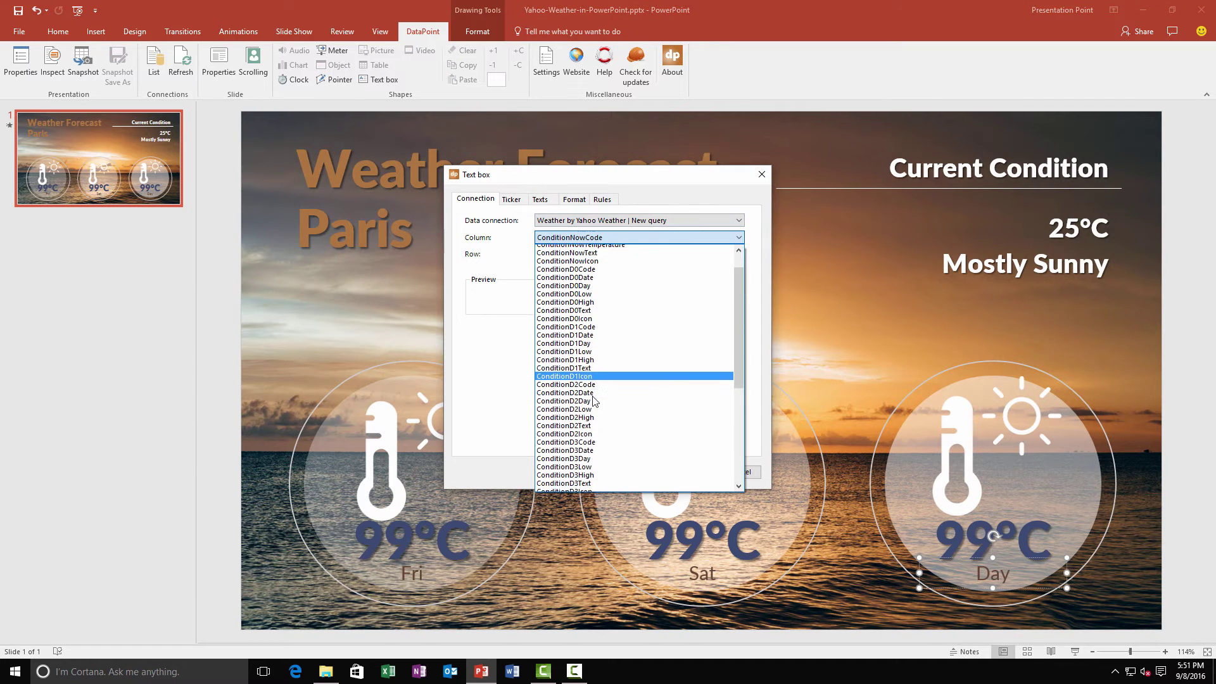
pyautogui.click(591, 405)
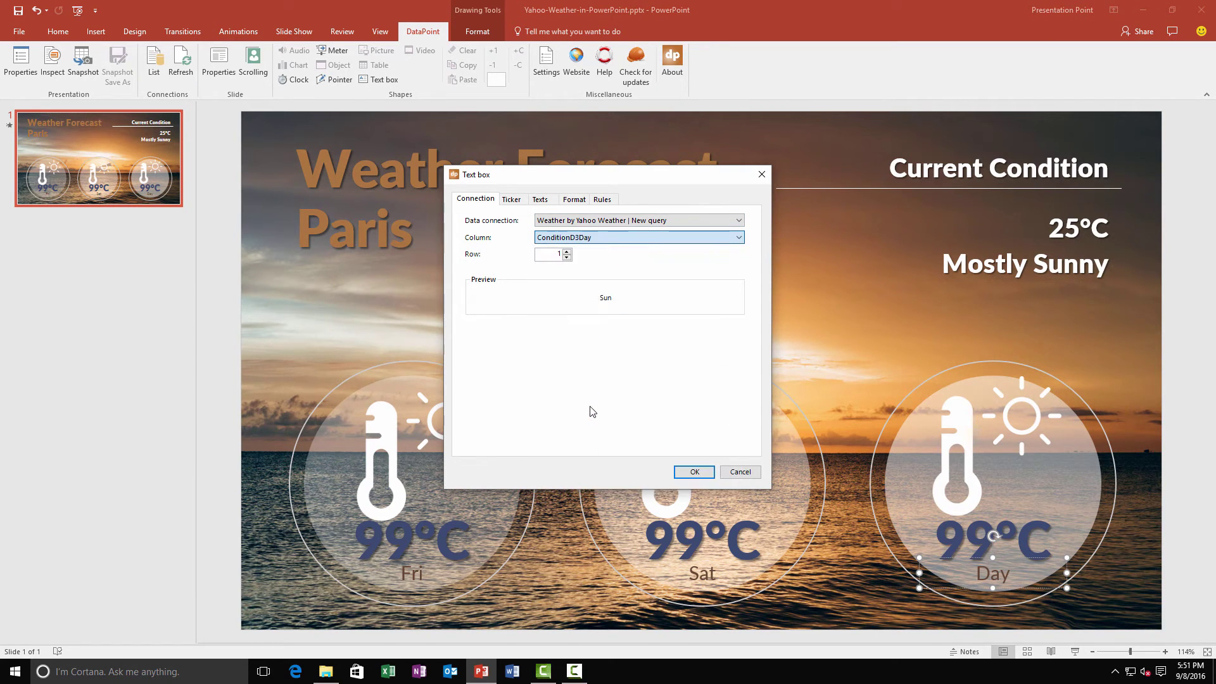
# Confirm the Sun label link, then bind Fri's temperature to its high with °C suffix, showing 25°C
pyautogui.click(708, 474)
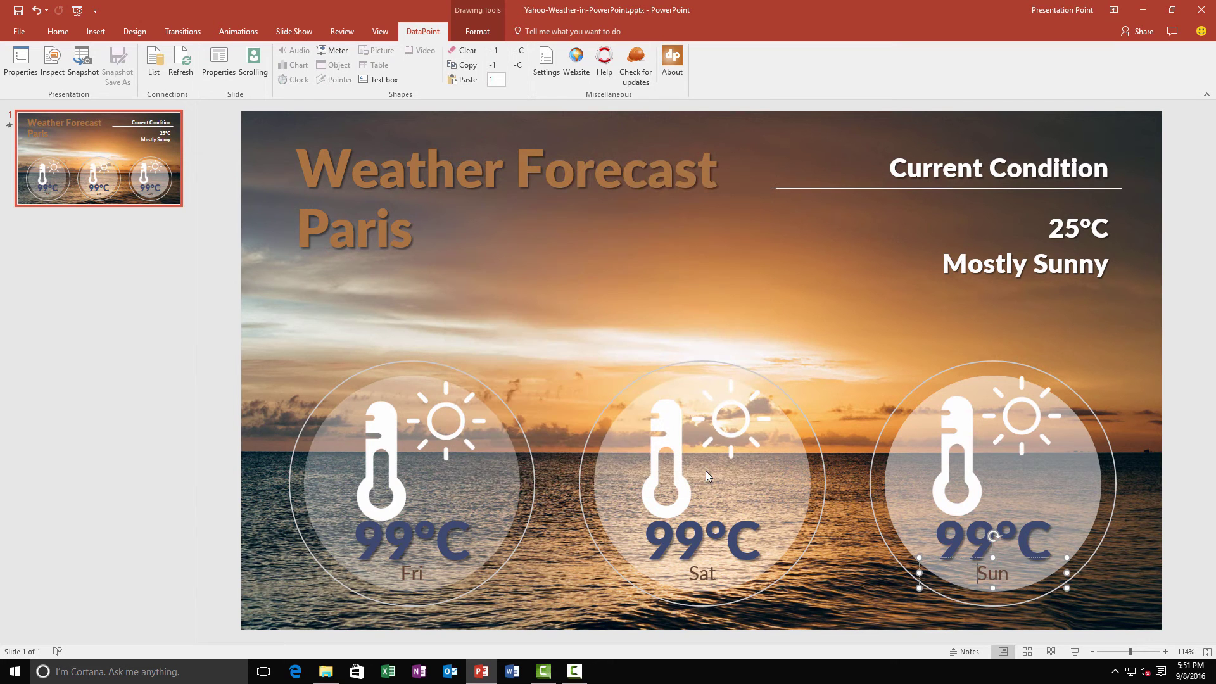
pyautogui.click(450, 540)
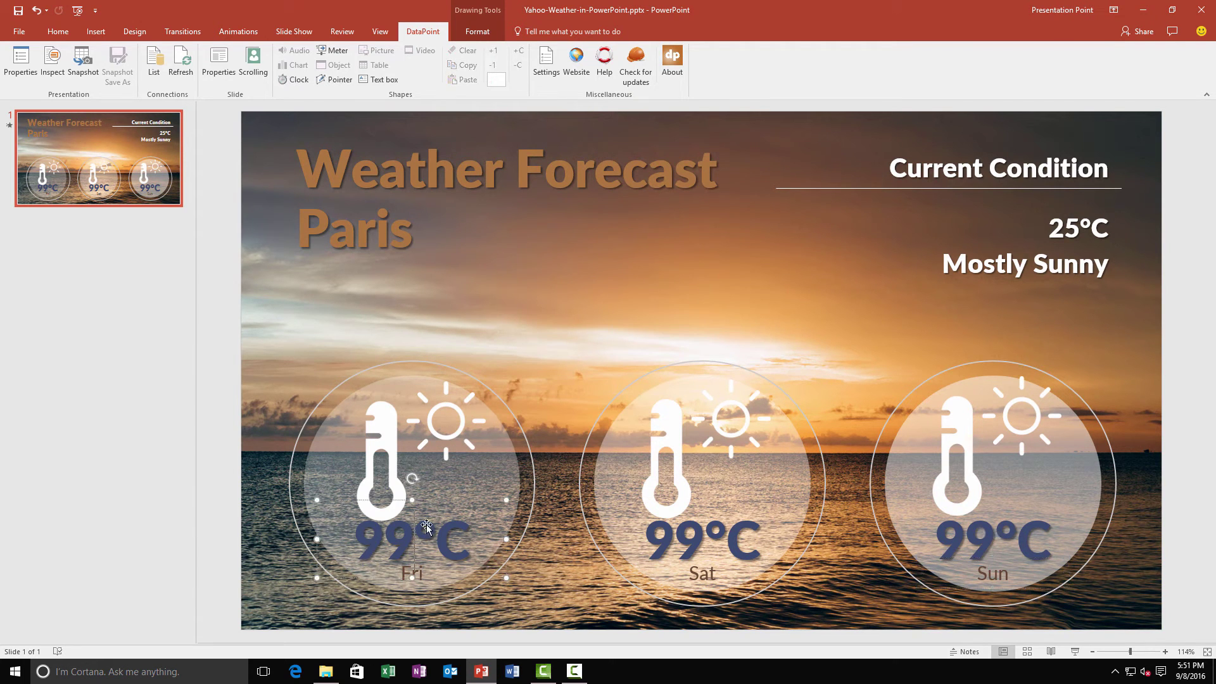
pyautogui.click(388, 81)
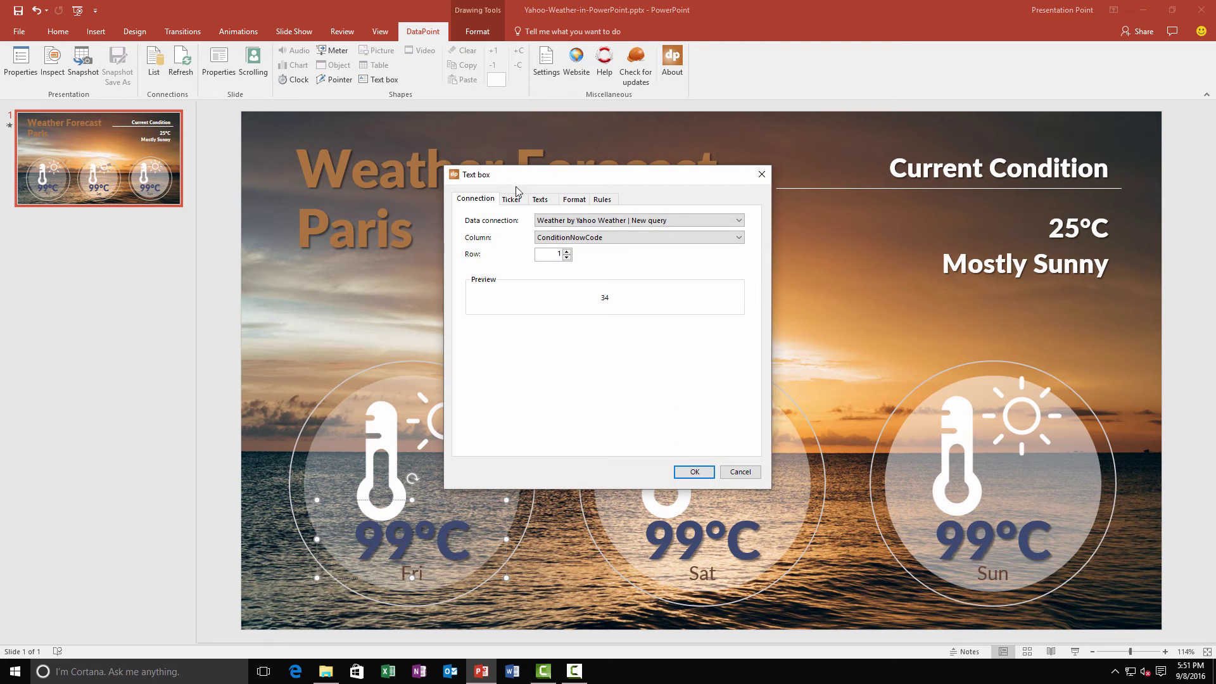
pyautogui.click(557, 238)
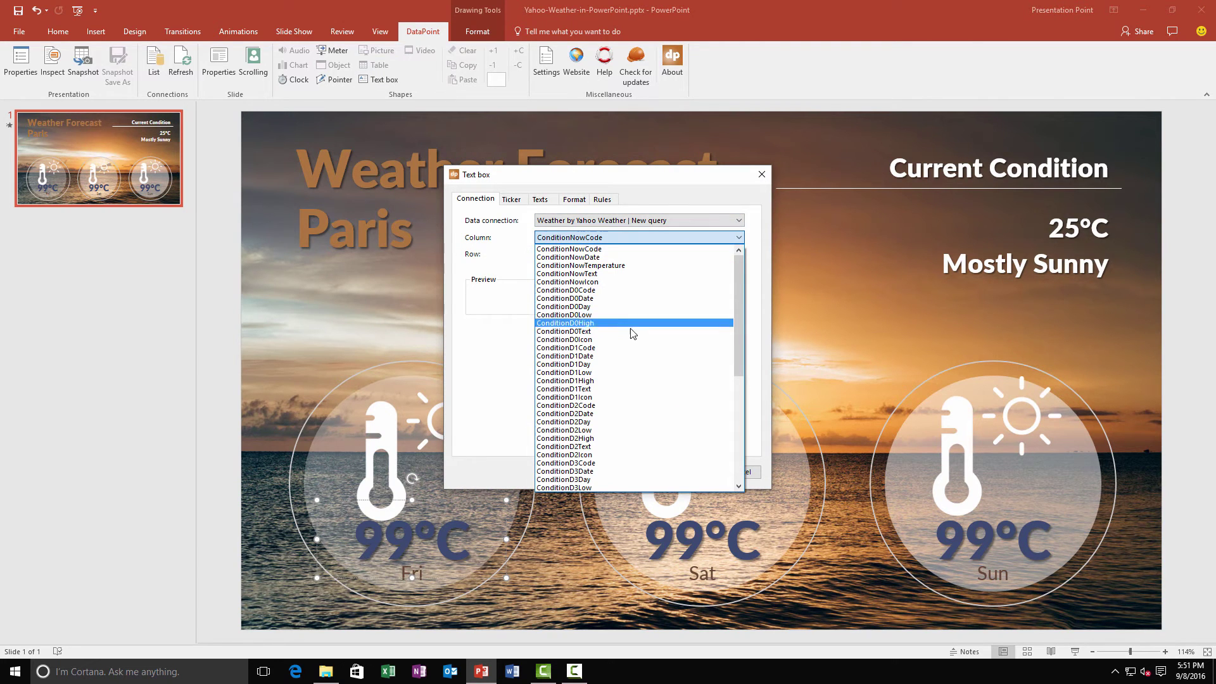
pyautogui.click(634, 382)
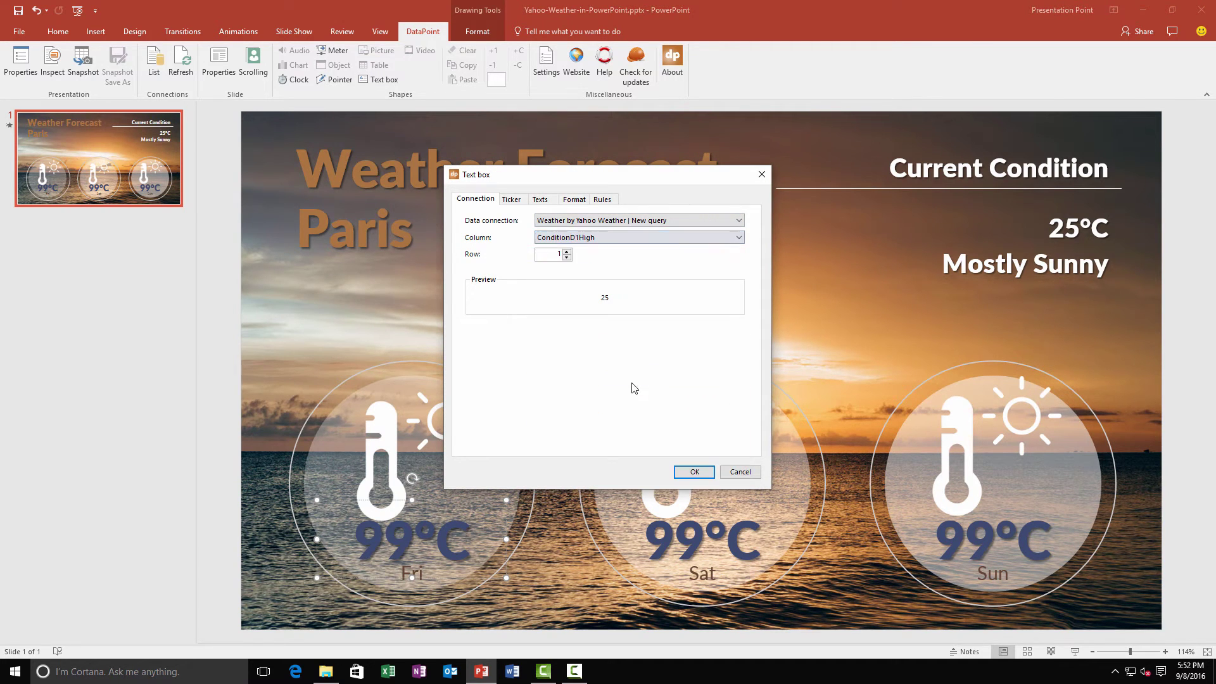
pyautogui.click(545, 200)
pyautogui.click(543, 238)
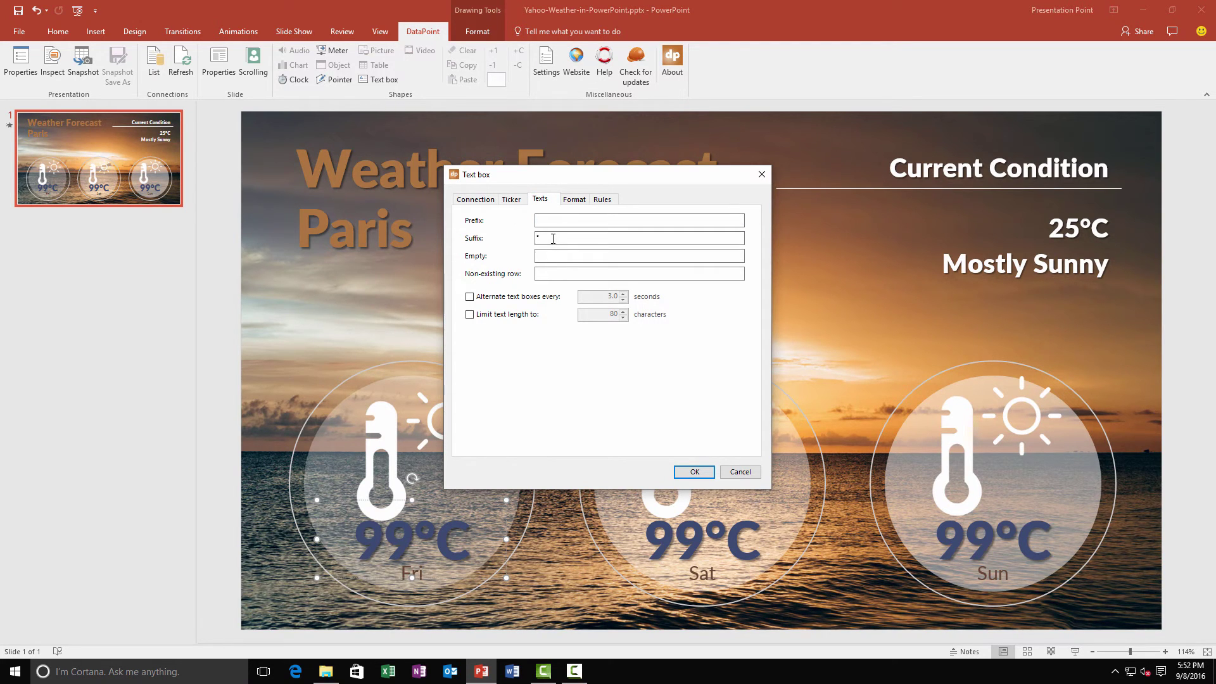
pyautogui.click(682, 473)
# Link Sat's temperature to the second day's high column with a °C suffix, showing 26°C
pyautogui.click(692, 528)
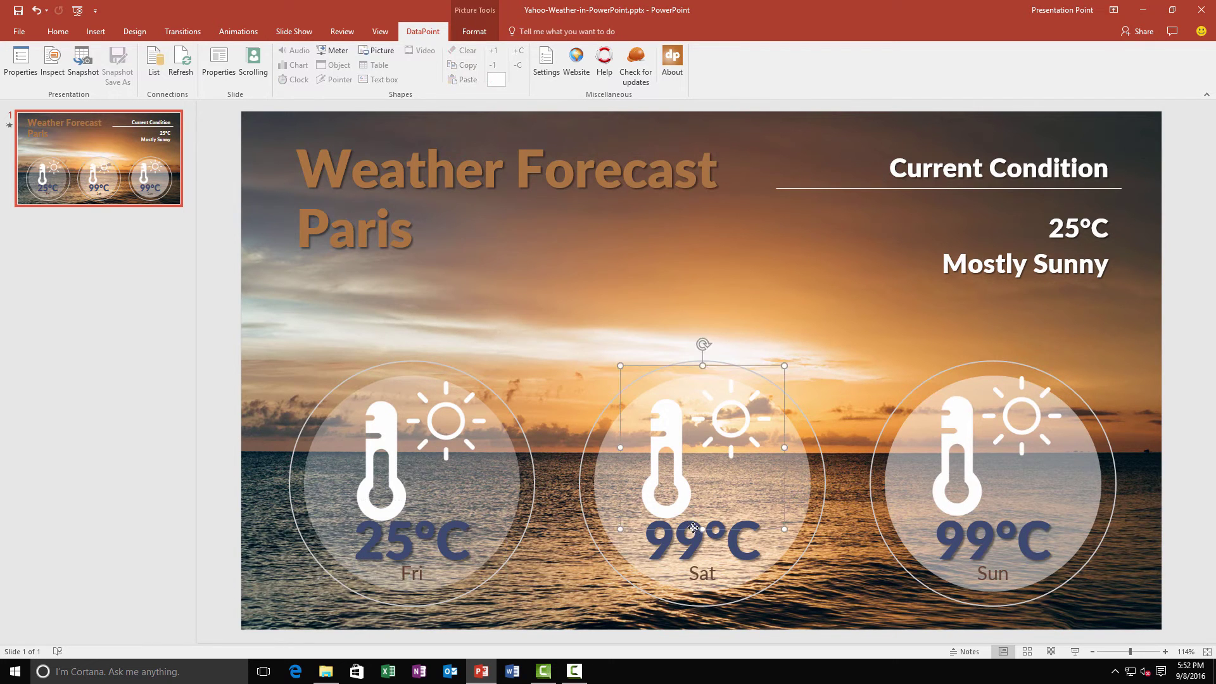
pyautogui.click(695, 543)
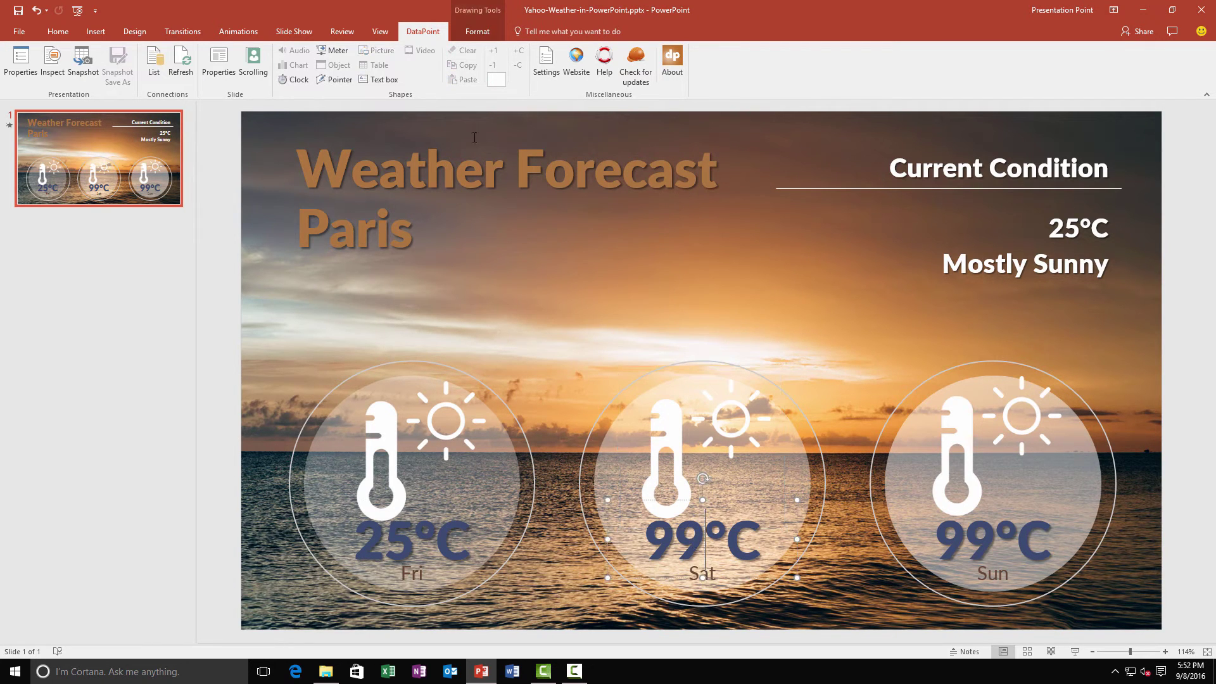
pyautogui.click(391, 82)
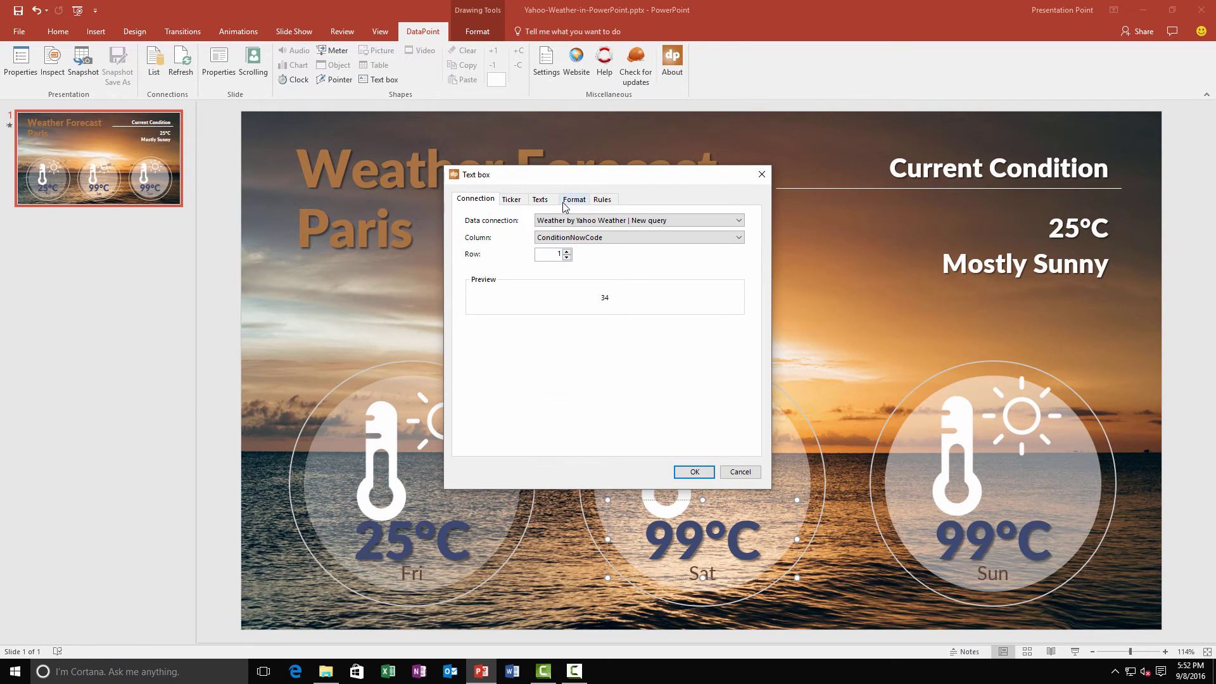
pyautogui.click(575, 238)
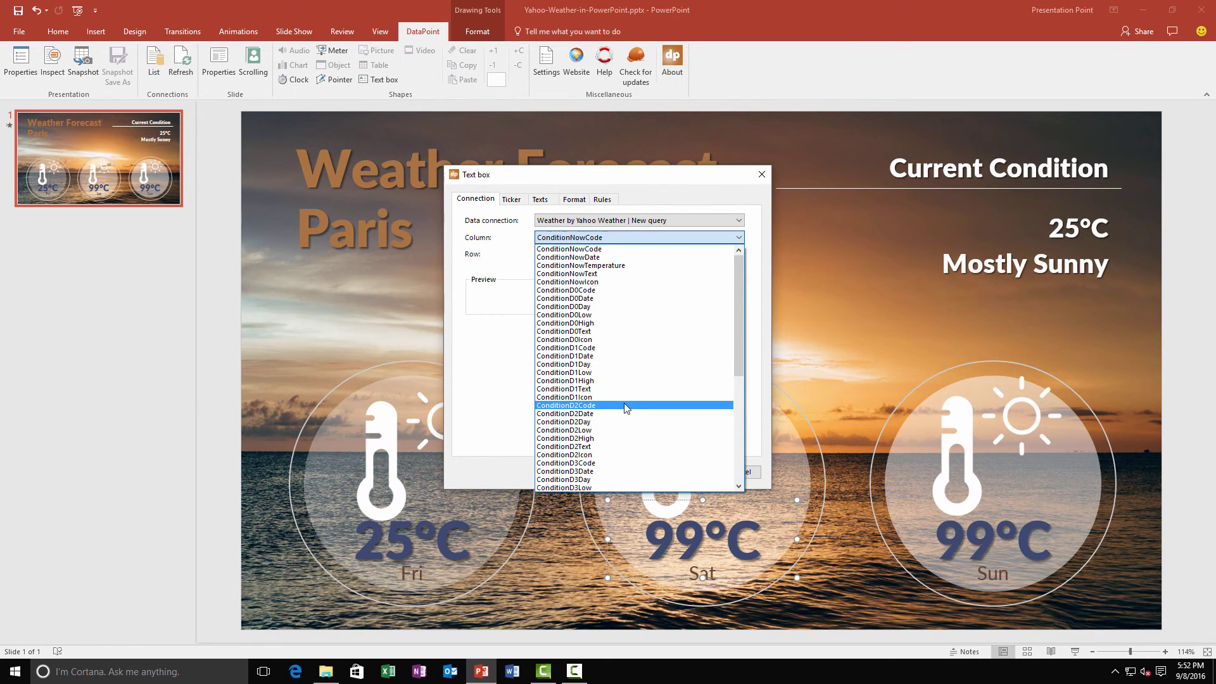
pyautogui.click(621, 439)
pyautogui.click(554, 200)
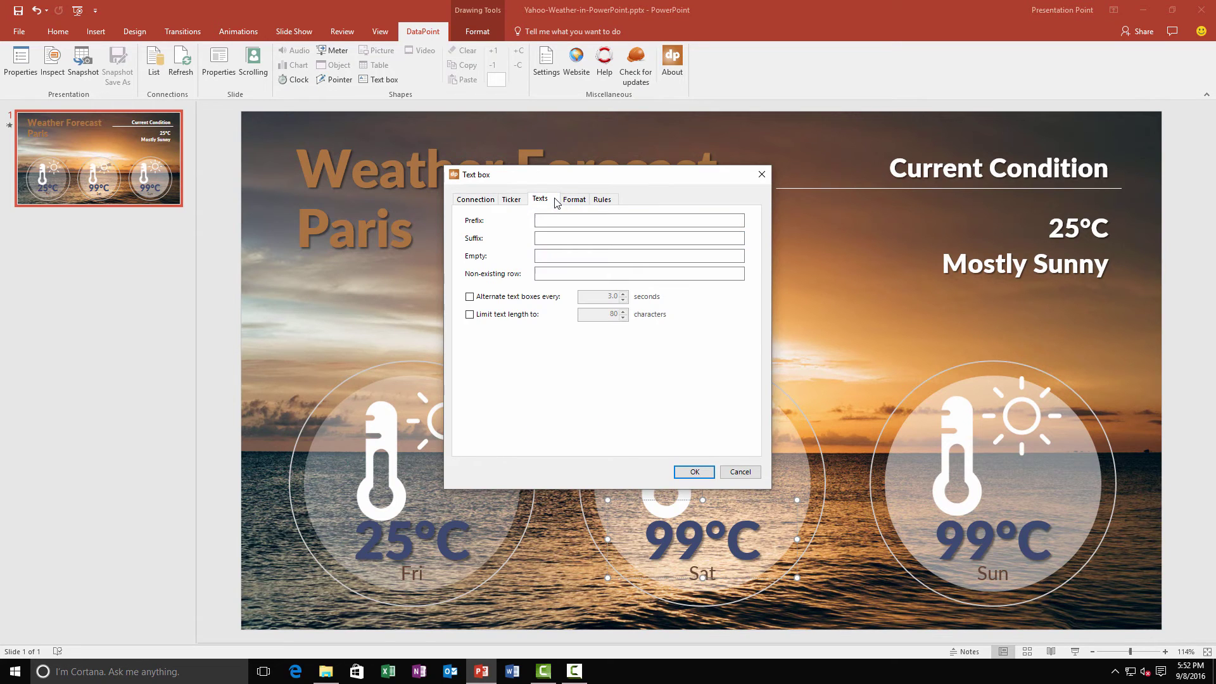
pyautogui.click(560, 234)
pyautogui.write('°C')
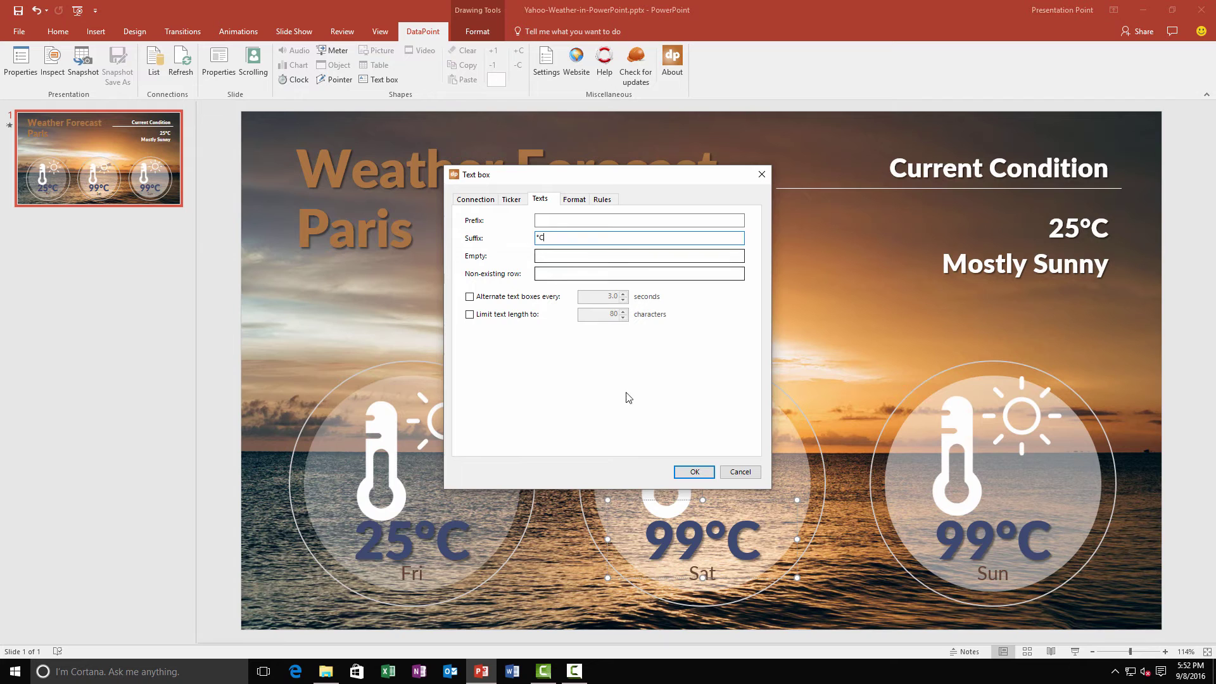
pyautogui.click(683, 475)
# Link Sun's temperature to ConditionD3High with a °C suffix, showing 24°C
pyautogui.click(969, 546)
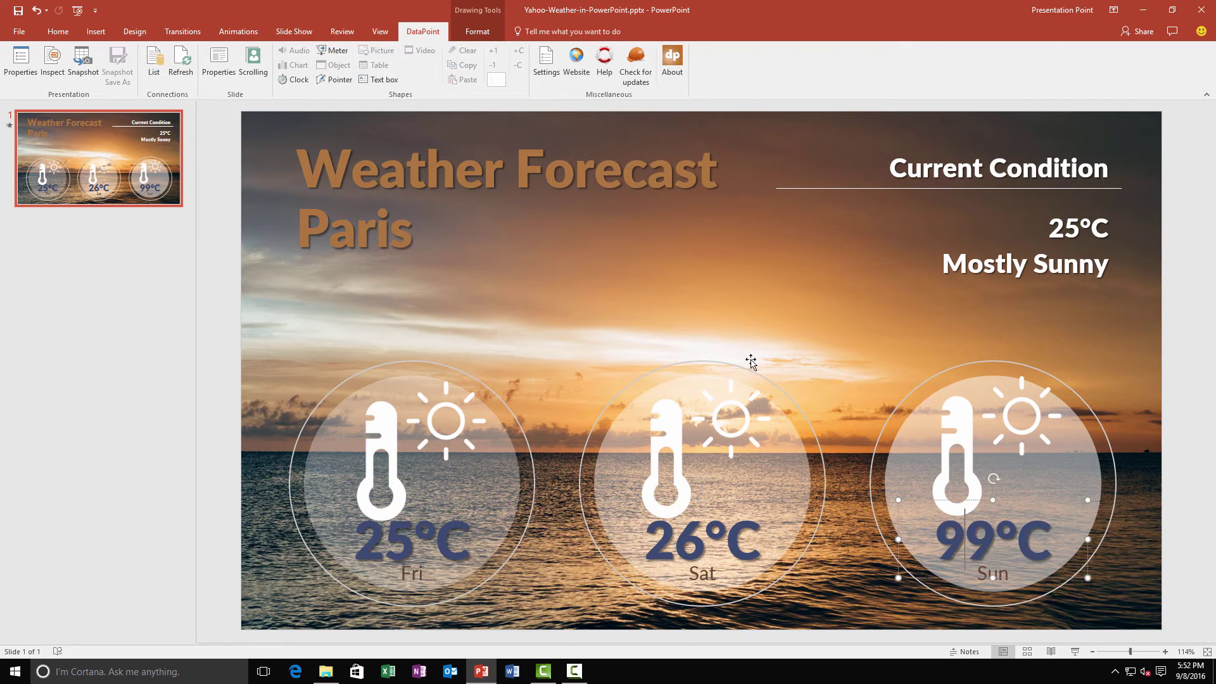
pyautogui.click(378, 79)
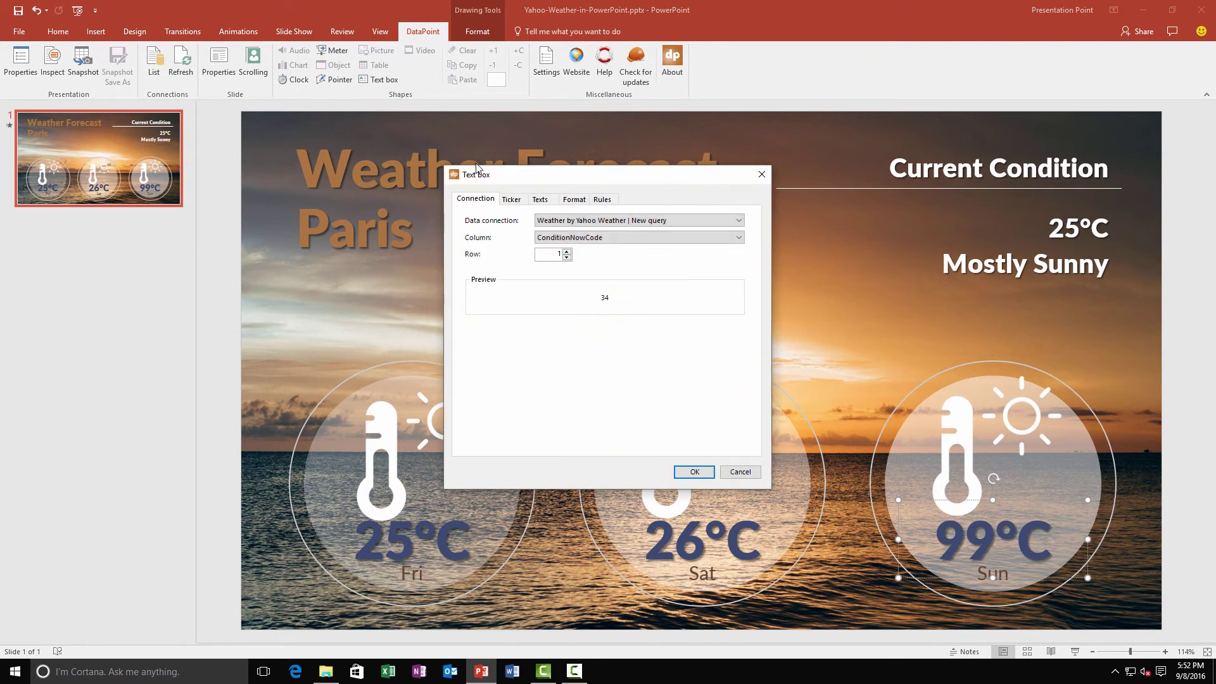
pyautogui.click(636, 238)
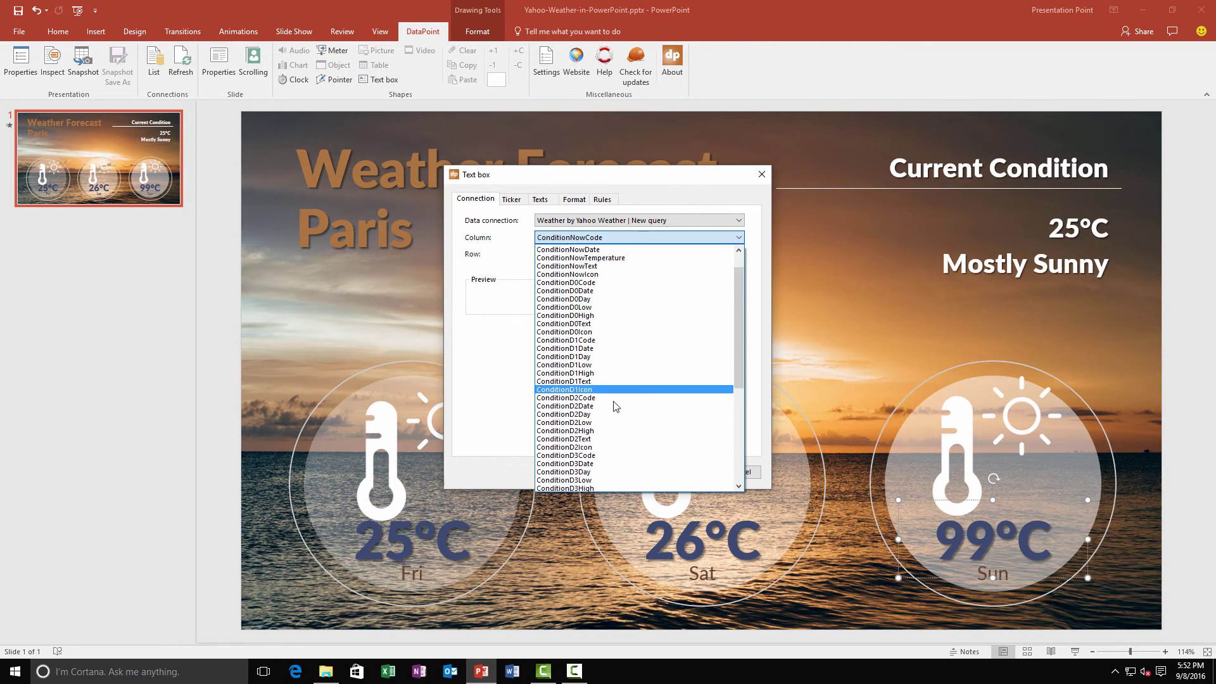
pyautogui.scroll(-4, 615, 405)
pyautogui.click(608, 397)
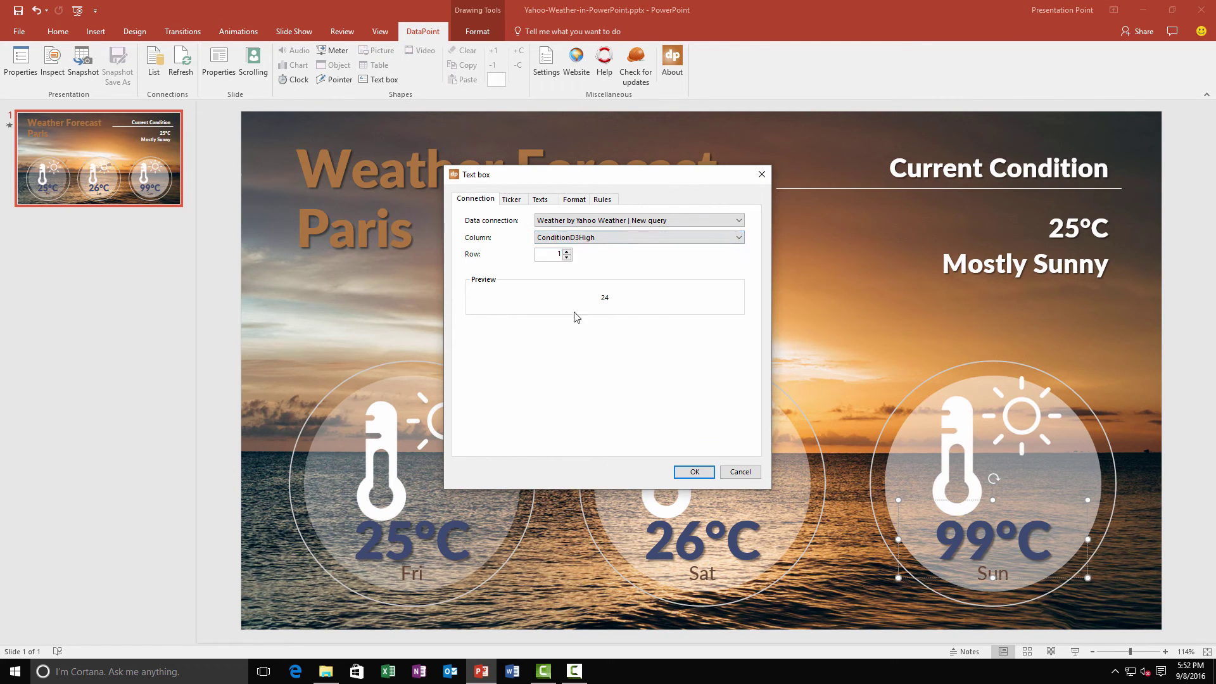
pyautogui.click(541, 200)
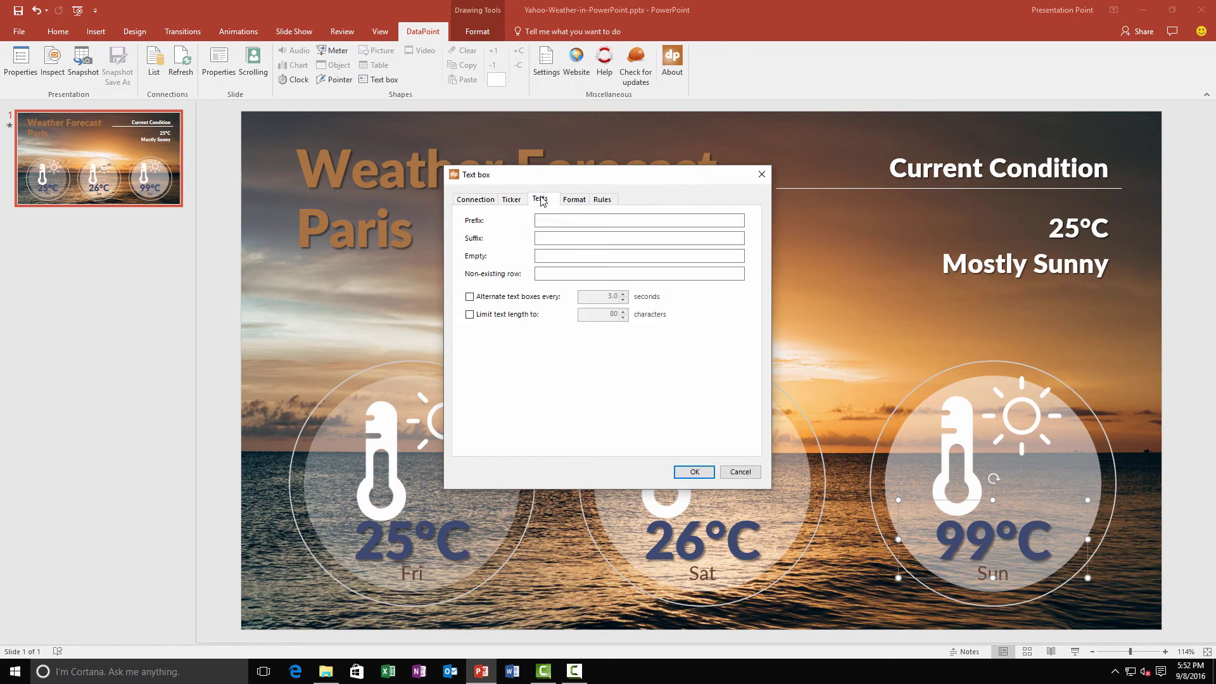
pyautogui.click(572, 241)
pyautogui.write('°C')
pyautogui.click(694, 472)
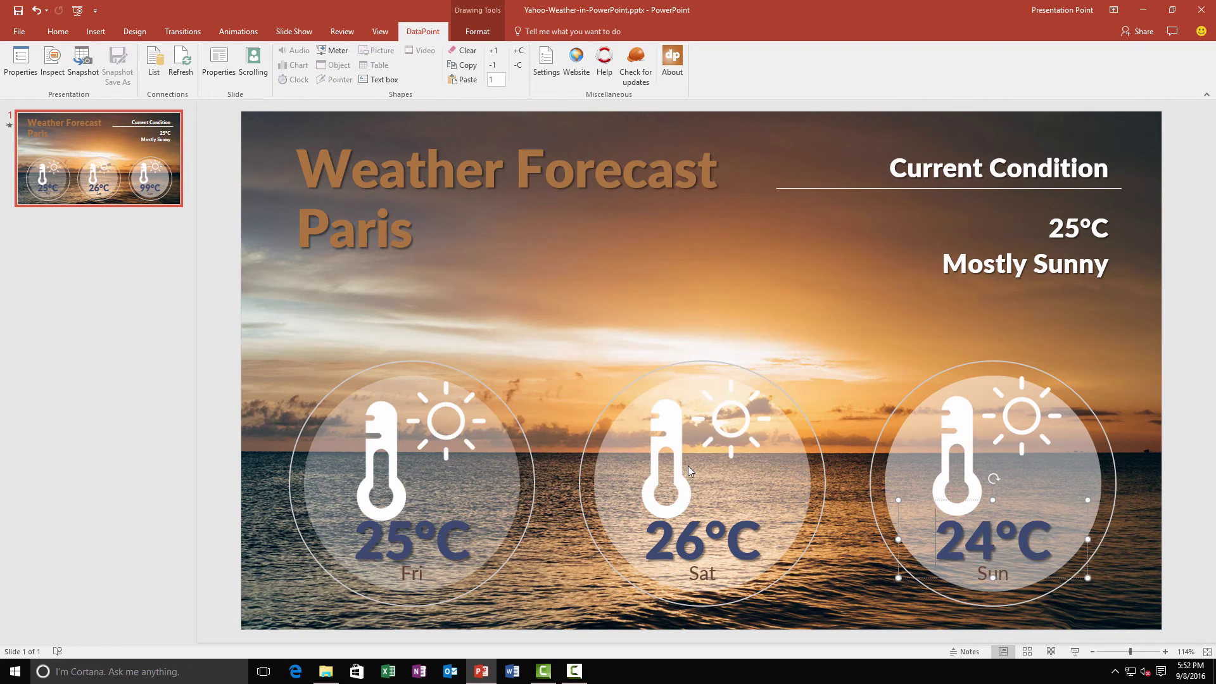
# Convert the Fri thermometer picture into a data picture linked to ConditionD1Icon
pyautogui.click(398, 457)
pyautogui.click(375, 52)
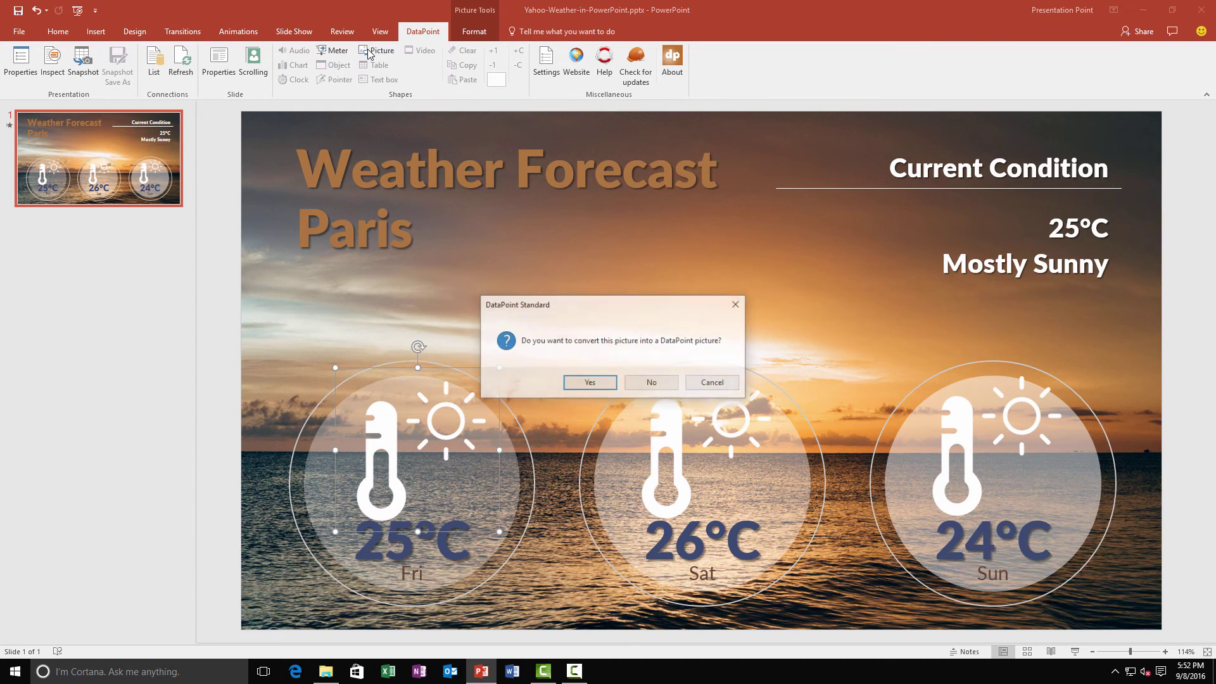
pyautogui.click(588, 383)
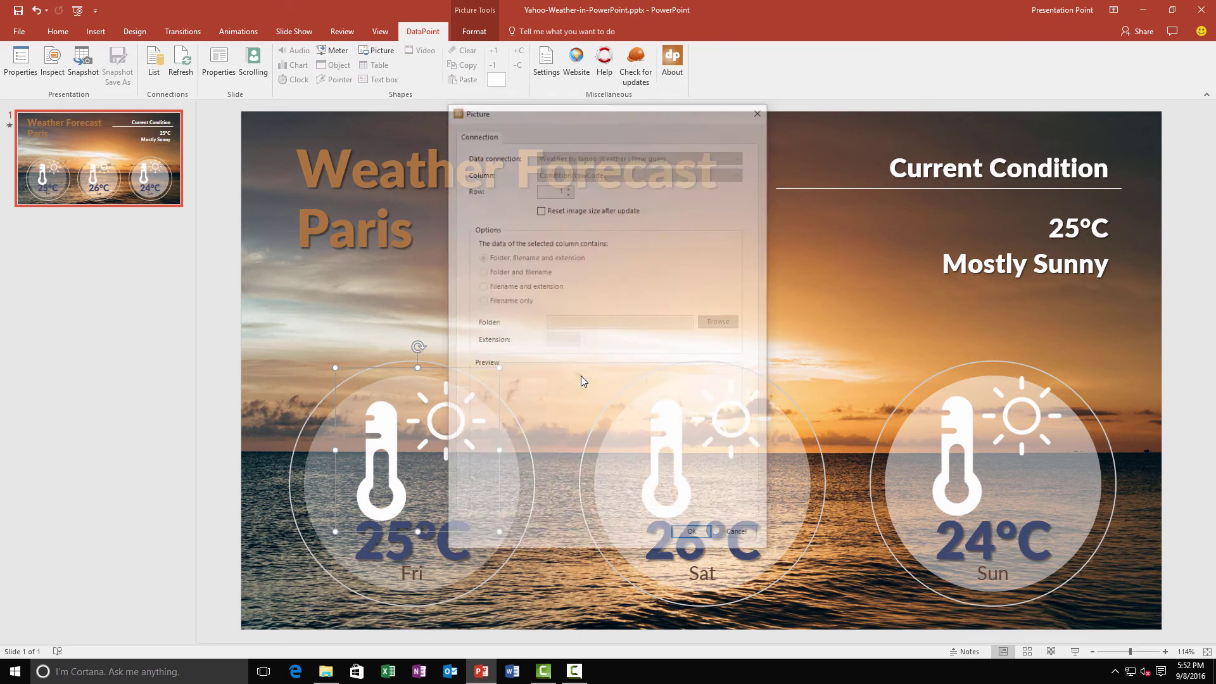
pyautogui.click(591, 173)
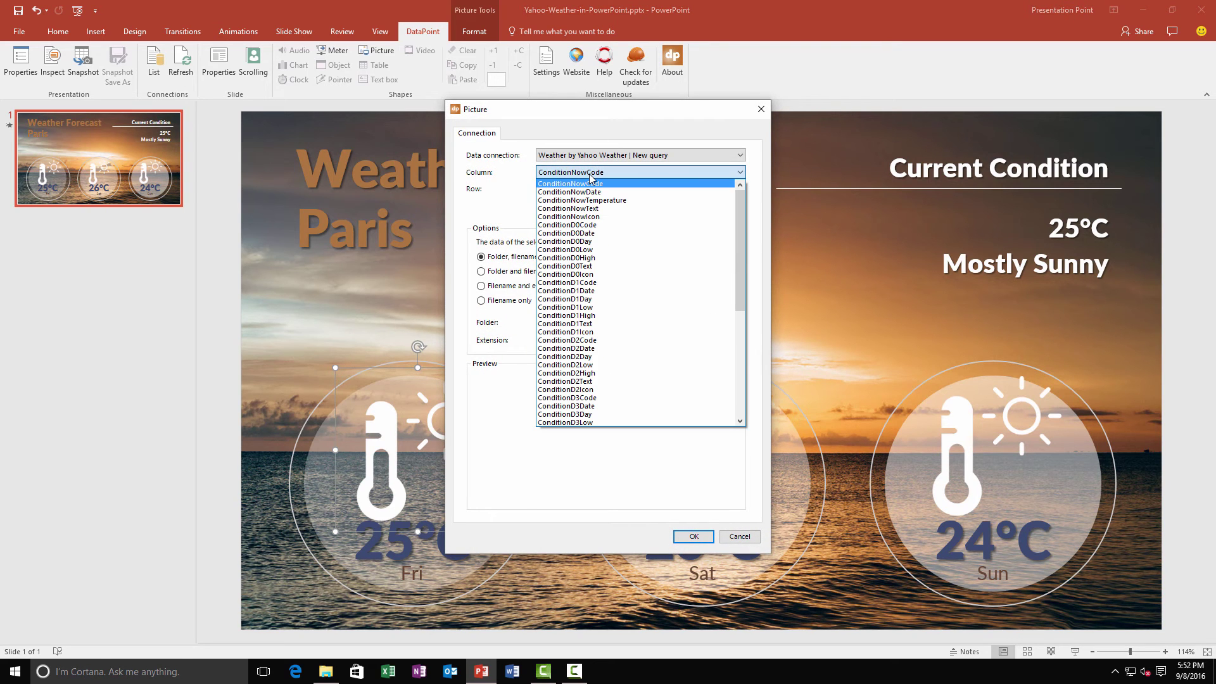
pyautogui.click(628, 333)
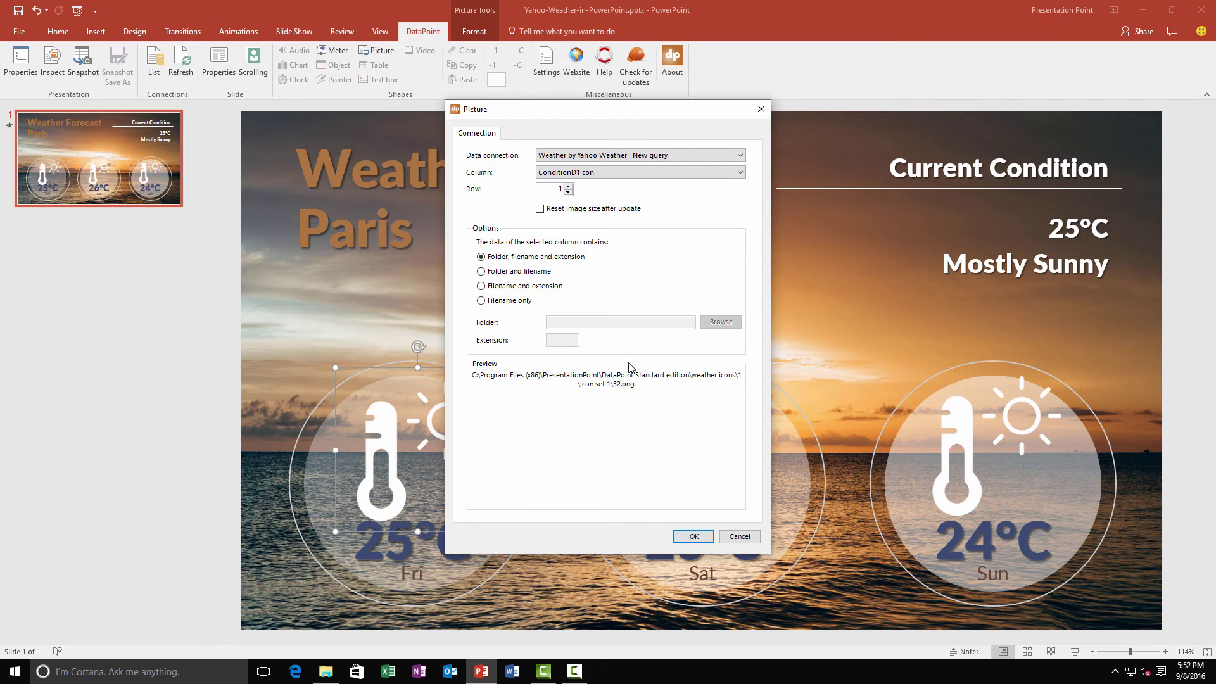
pyautogui.click(691, 536)
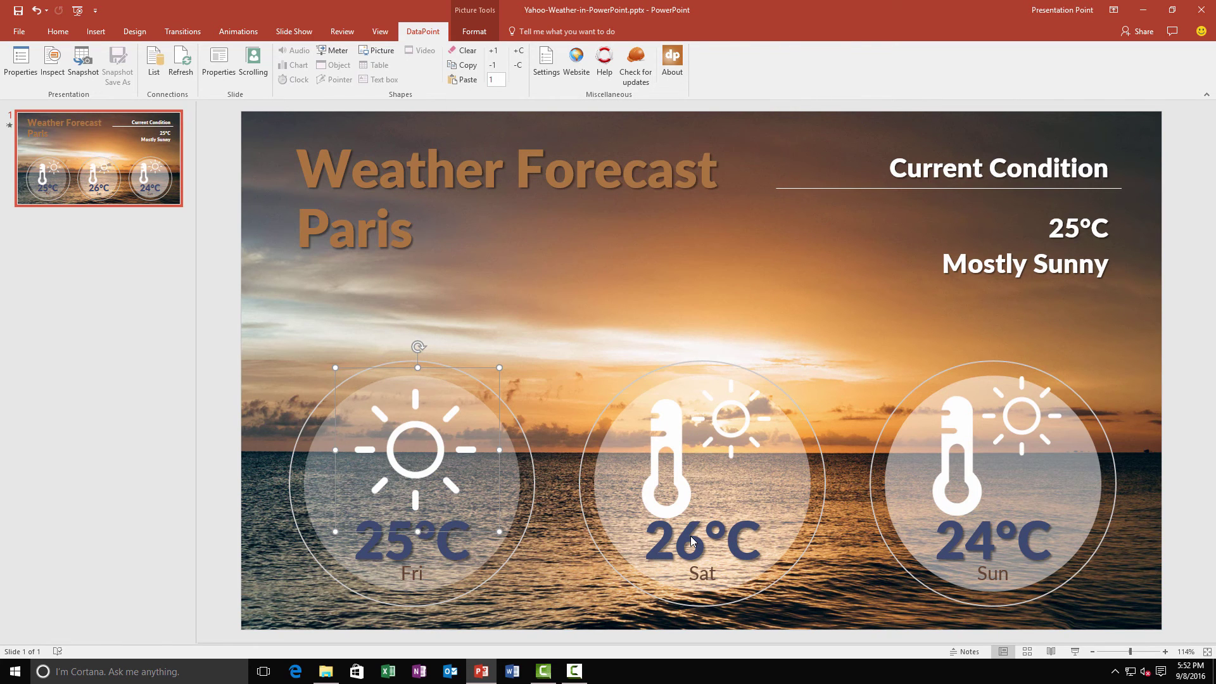
# Convert the Sat thermometer picture into a data picture linked to ConditionD2Icon
pyautogui.click(692, 473)
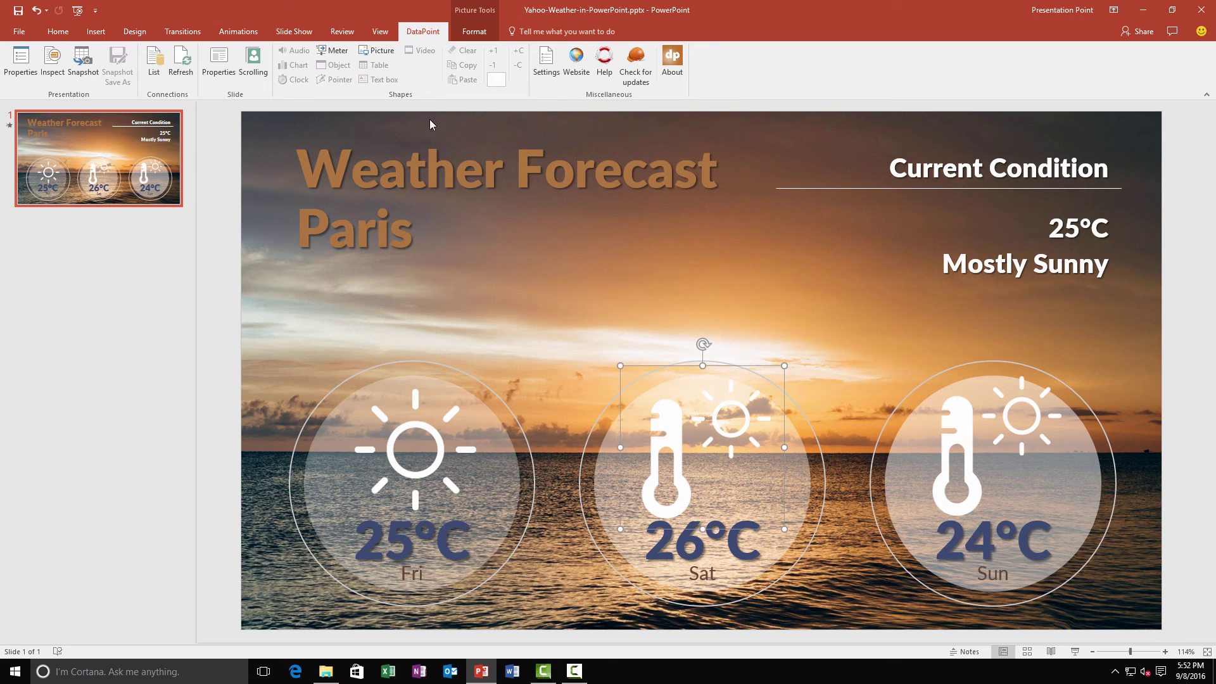
pyautogui.click(377, 51)
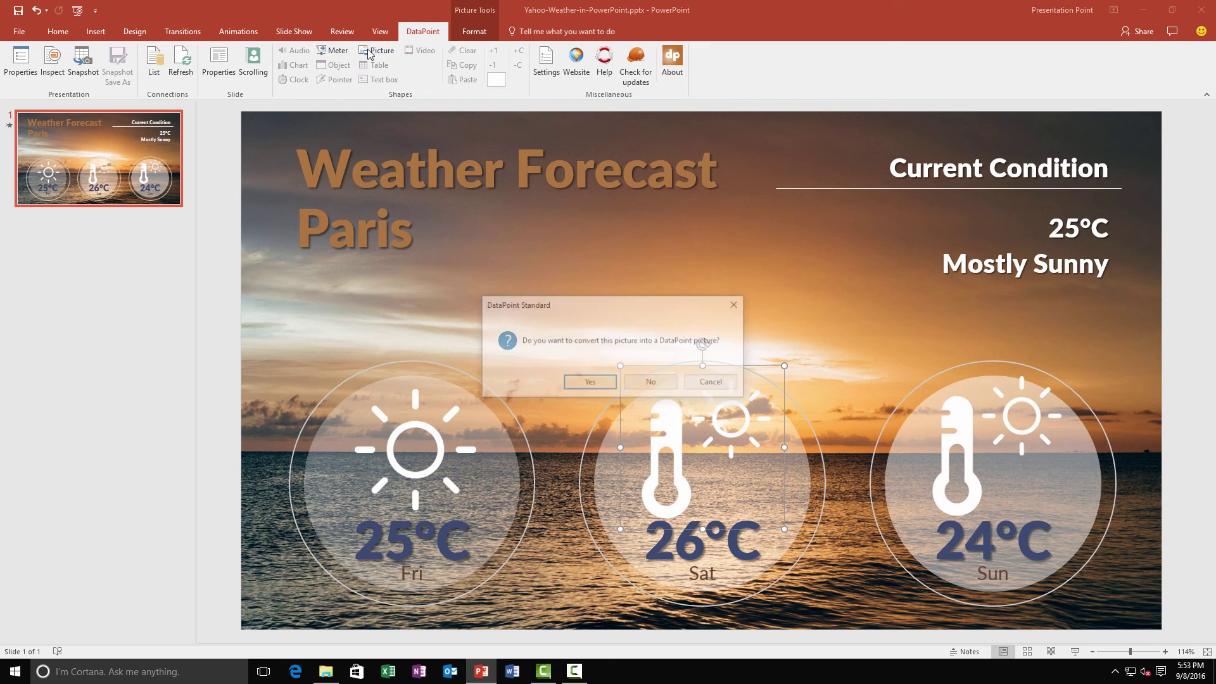
pyautogui.click(591, 382)
pyautogui.click(613, 173)
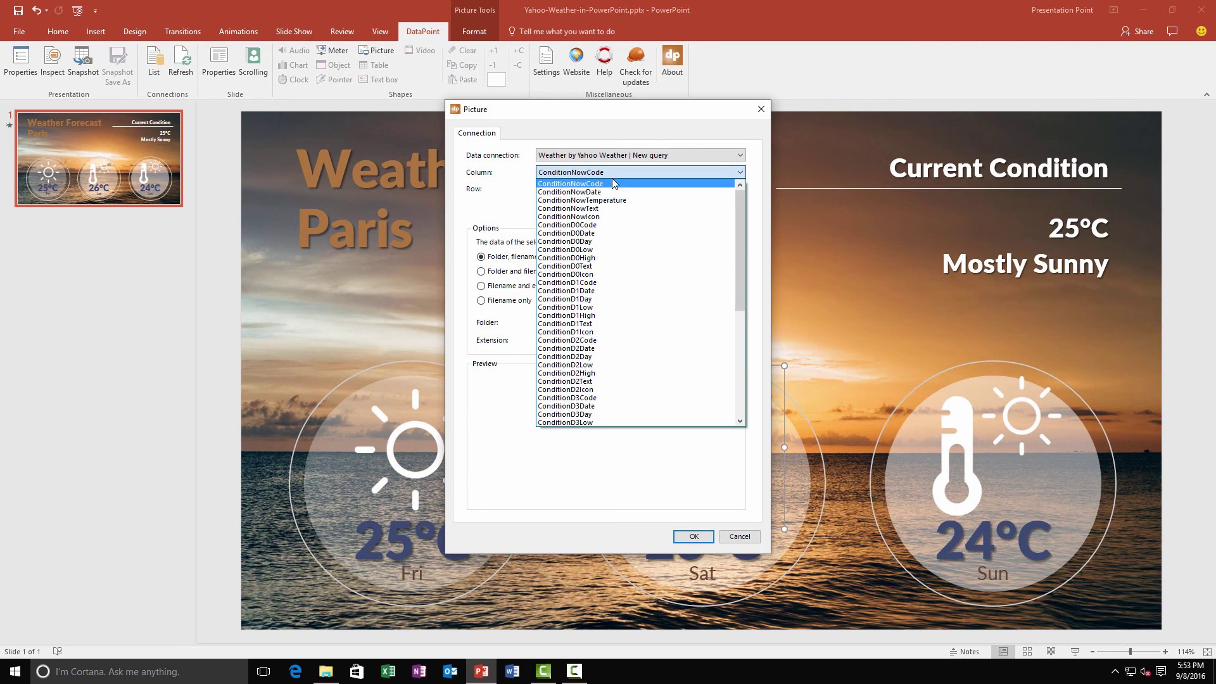
pyautogui.click(627, 389)
pyautogui.click(695, 536)
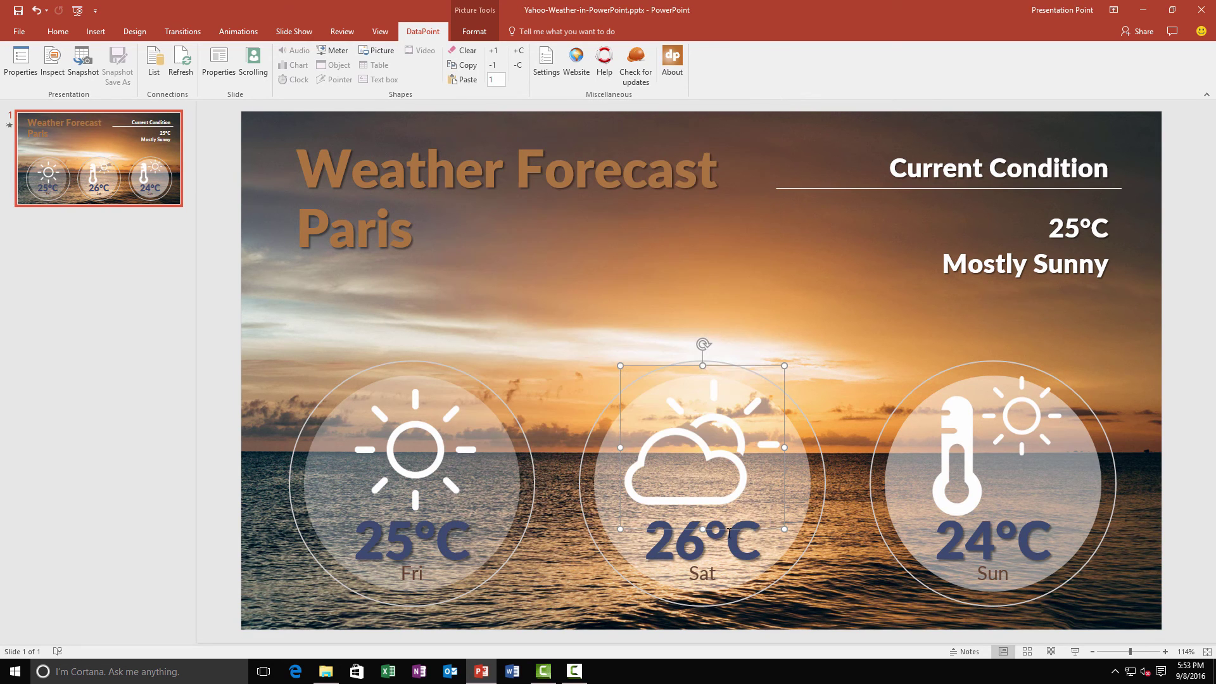
# Convert the Sun thermometer picture into a data picture linked to ConditionD3Icon
pyautogui.click(966, 467)
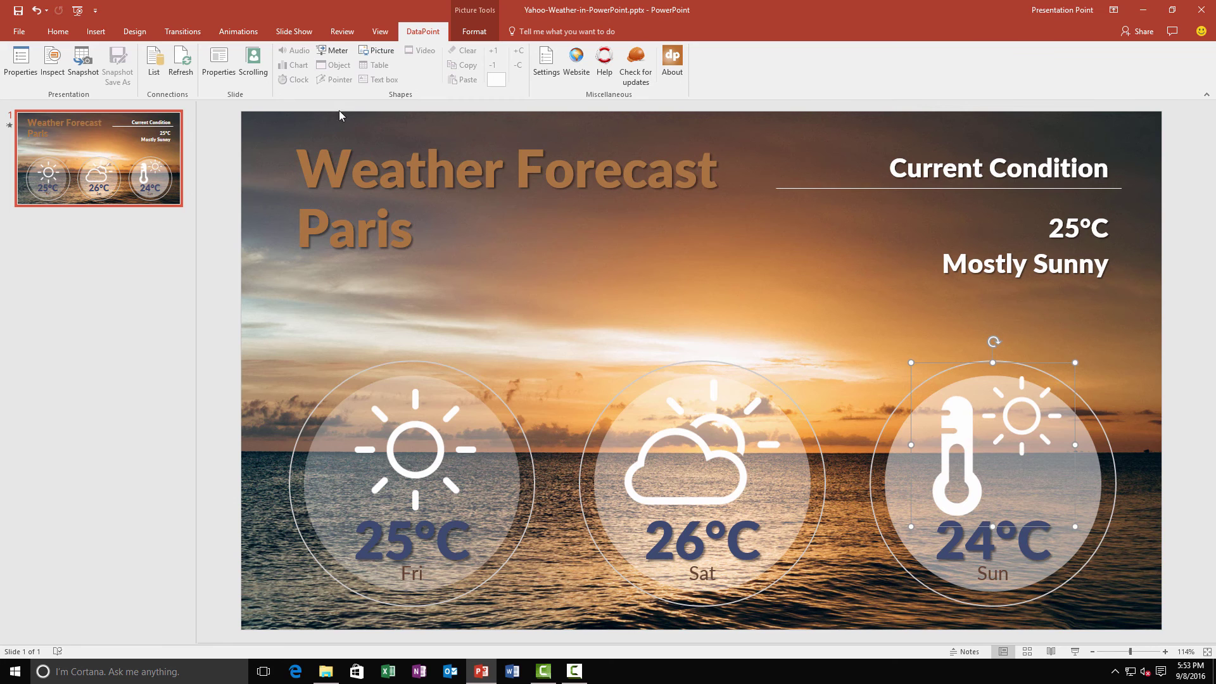
pyautogui.click(369, 56)
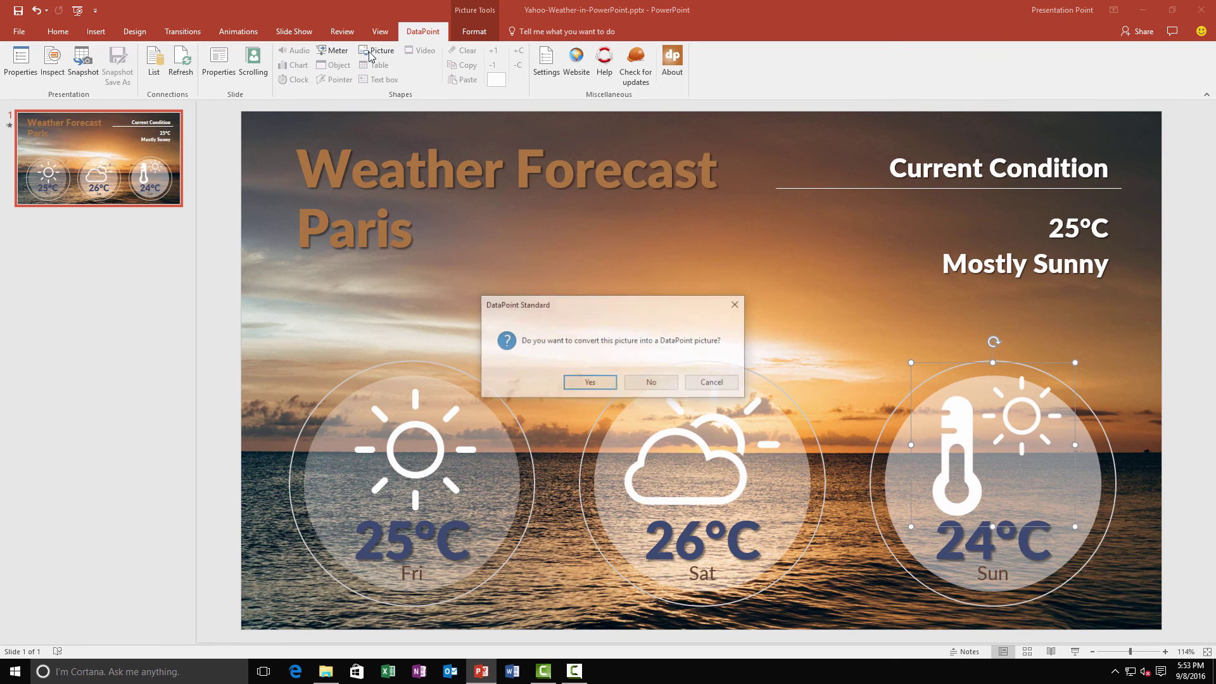
pyautogui.click(588, 383)
pyautogui.click(592, 177)
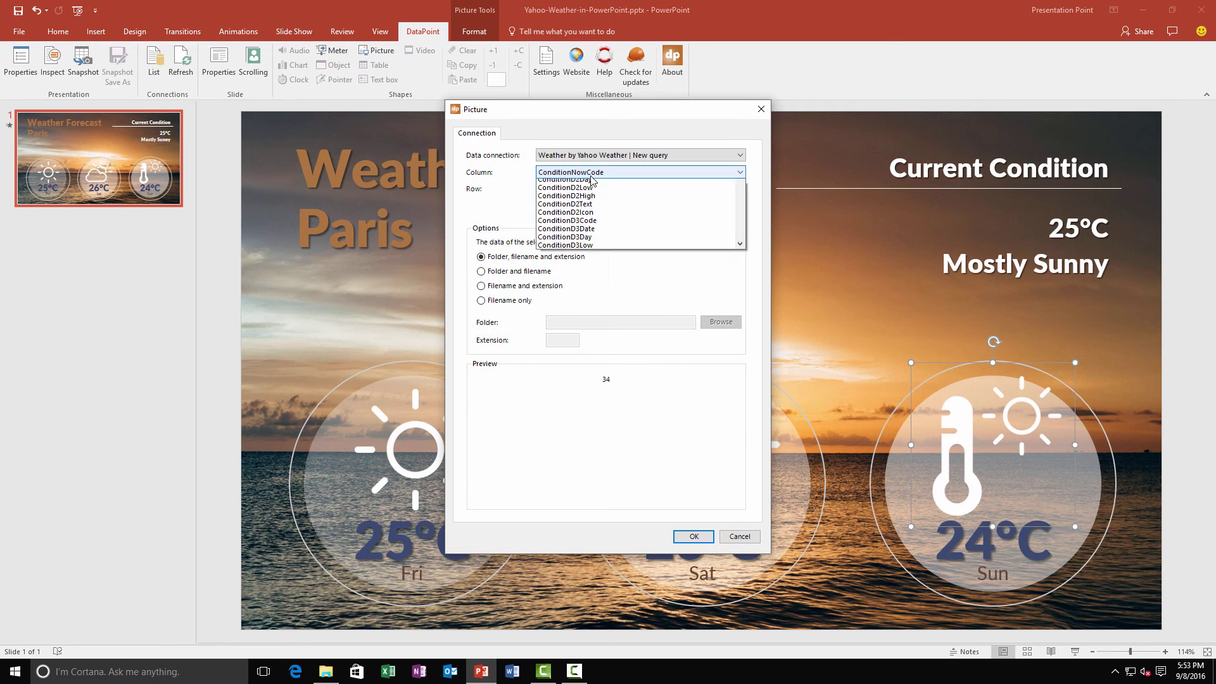
pyautogui.scroll(-1, 617, 307)
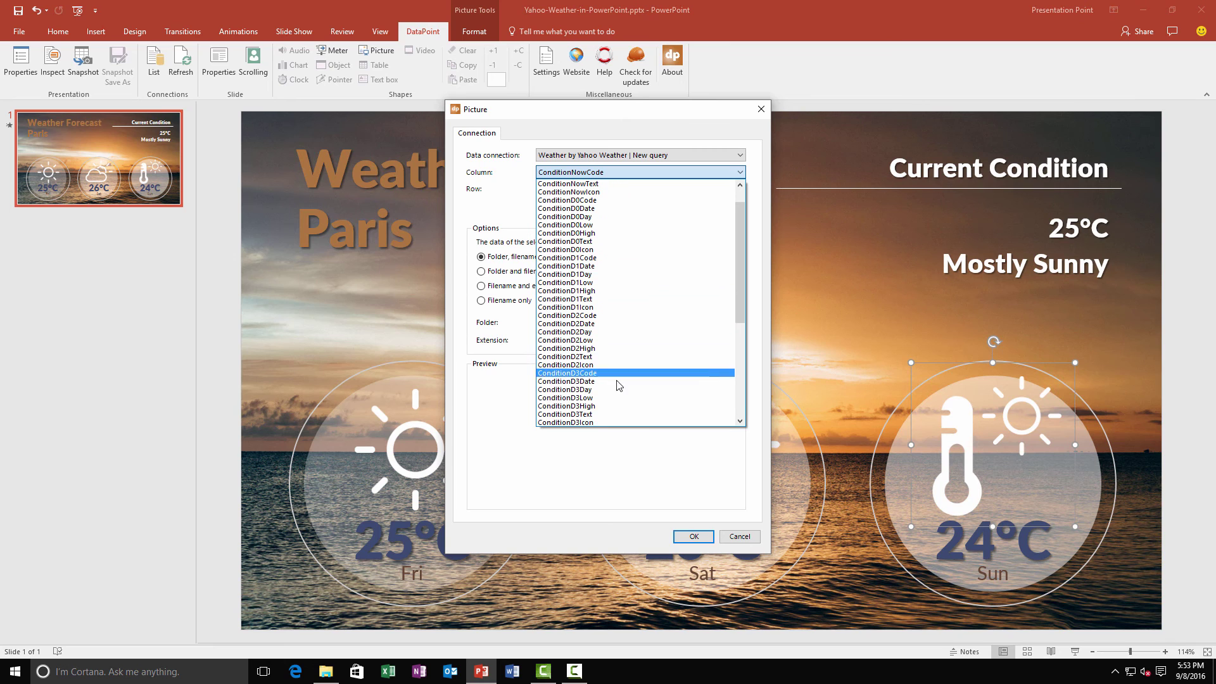
pyautogui.click(611, 422)
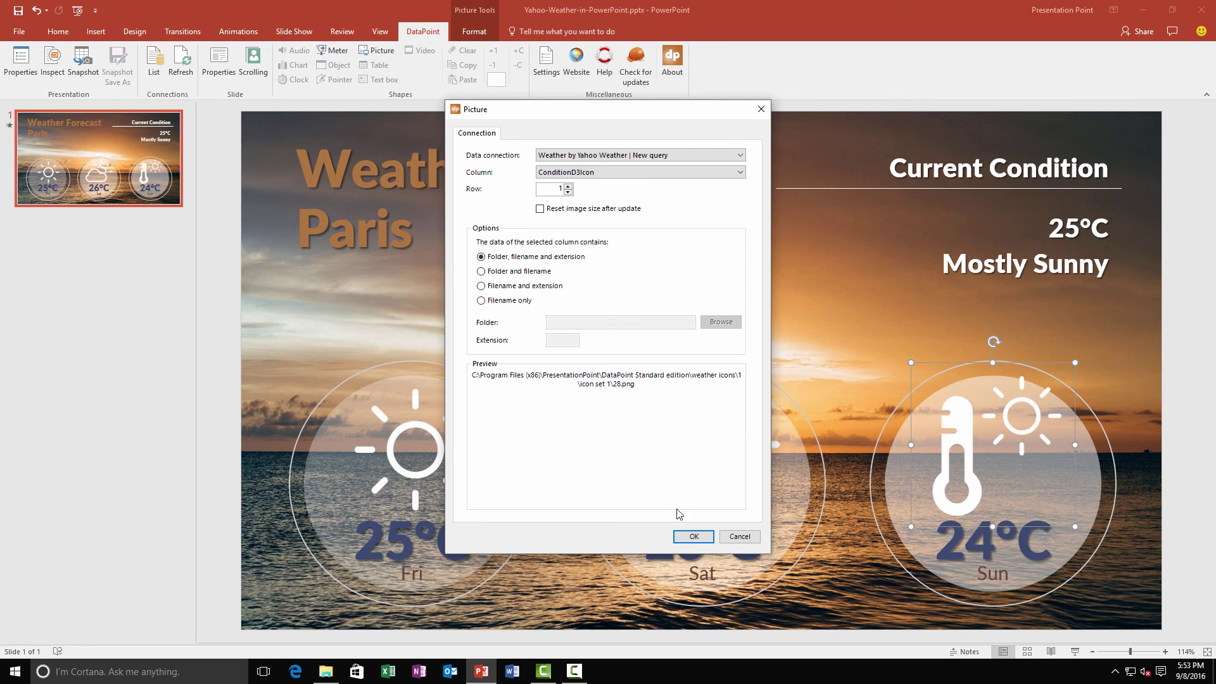
pyautogui.click(693, 537)
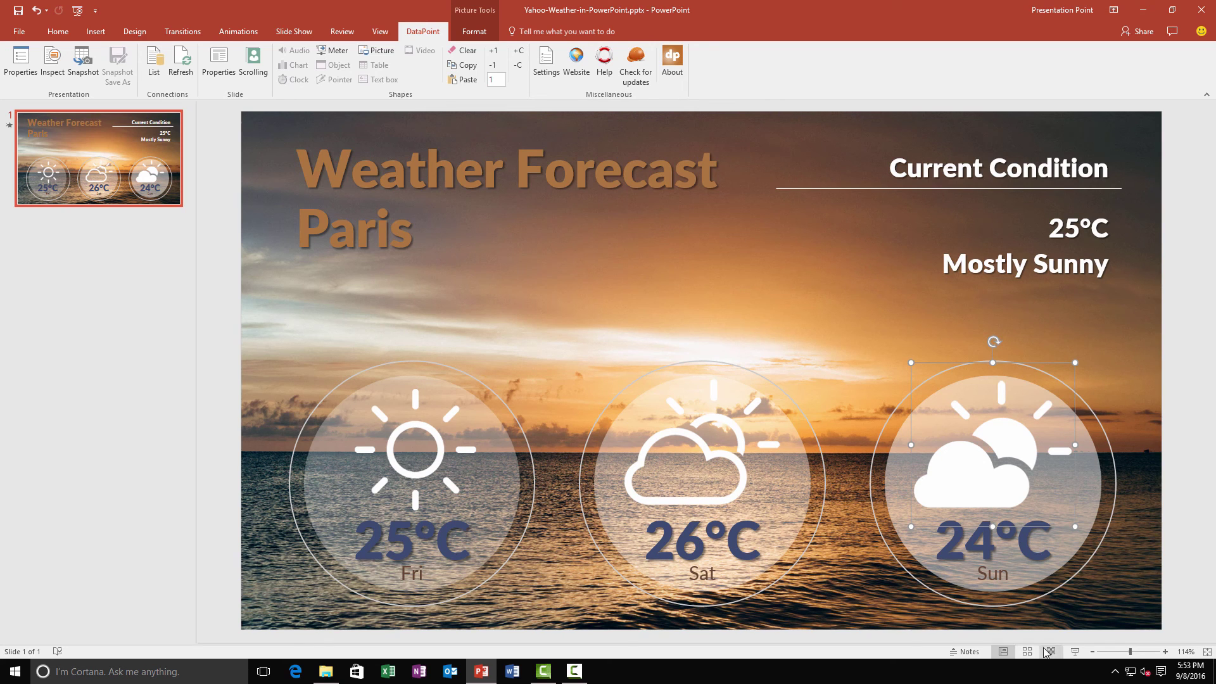
# Present the live Paris weather slide from the status bar's Slide Show button
pyautogui.click(1070, 654)
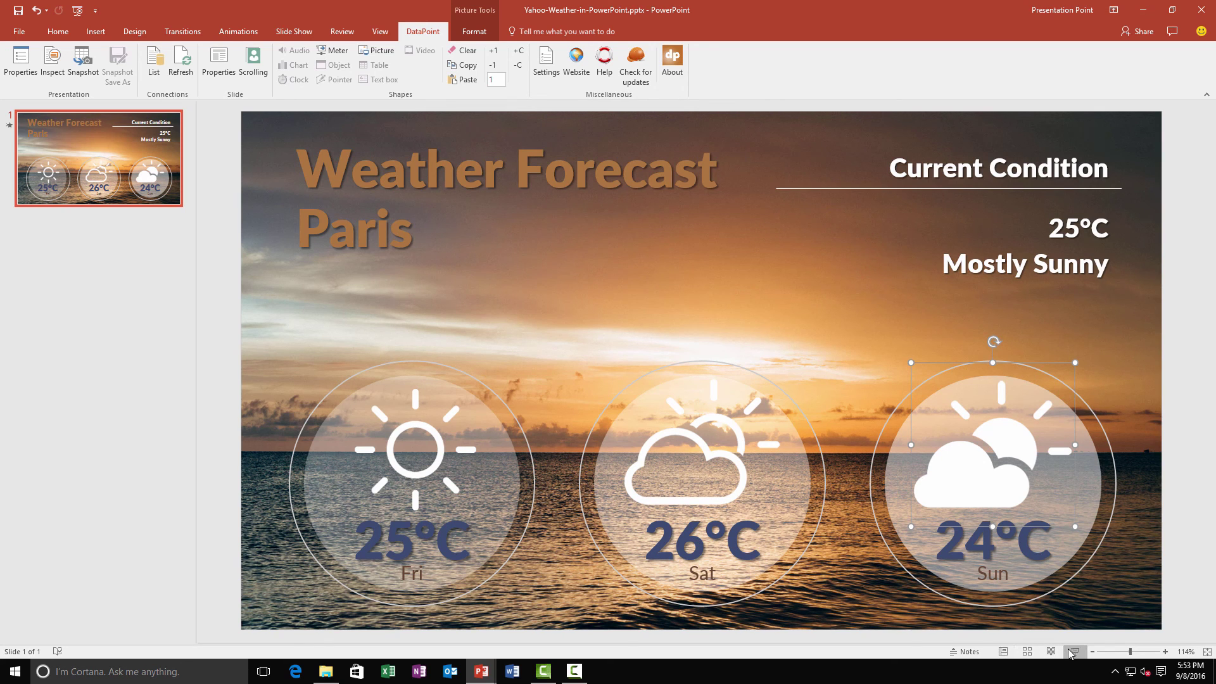